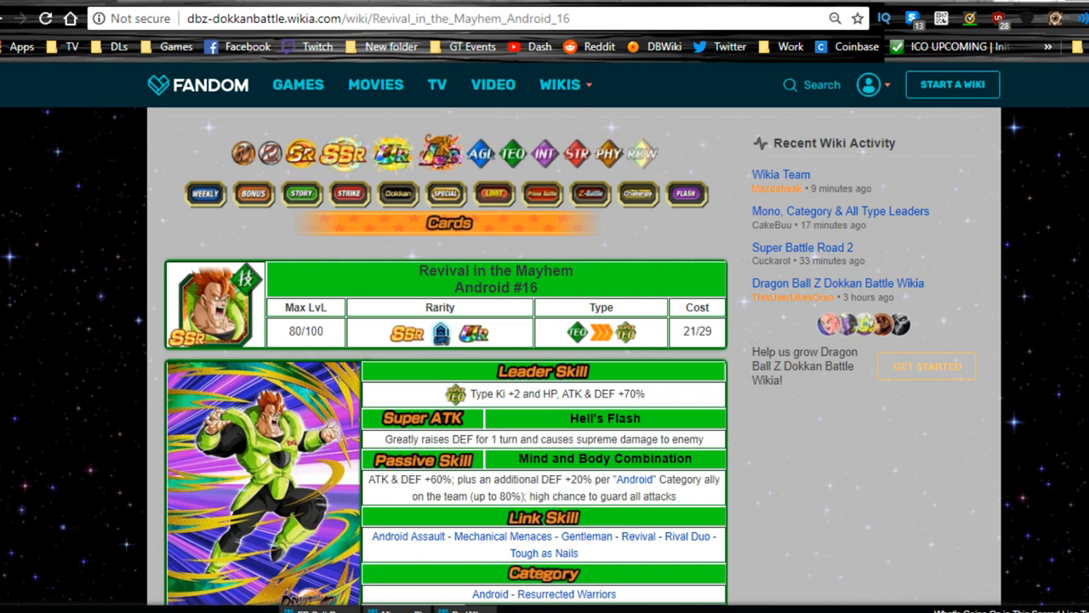
{"action": "scroll", "coordinate": [545, 357], "scroll_direction": "down", "scroll_amount": 2}
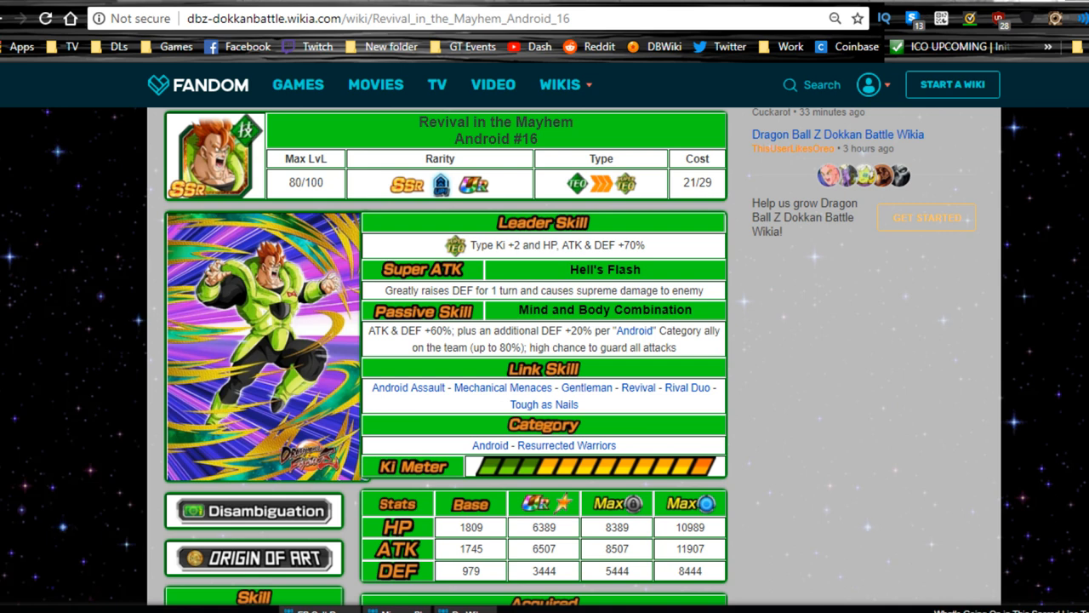
{"action": "left_click_drag", "start_coordinate": [570, 269], "coordinate": [647, 245]}
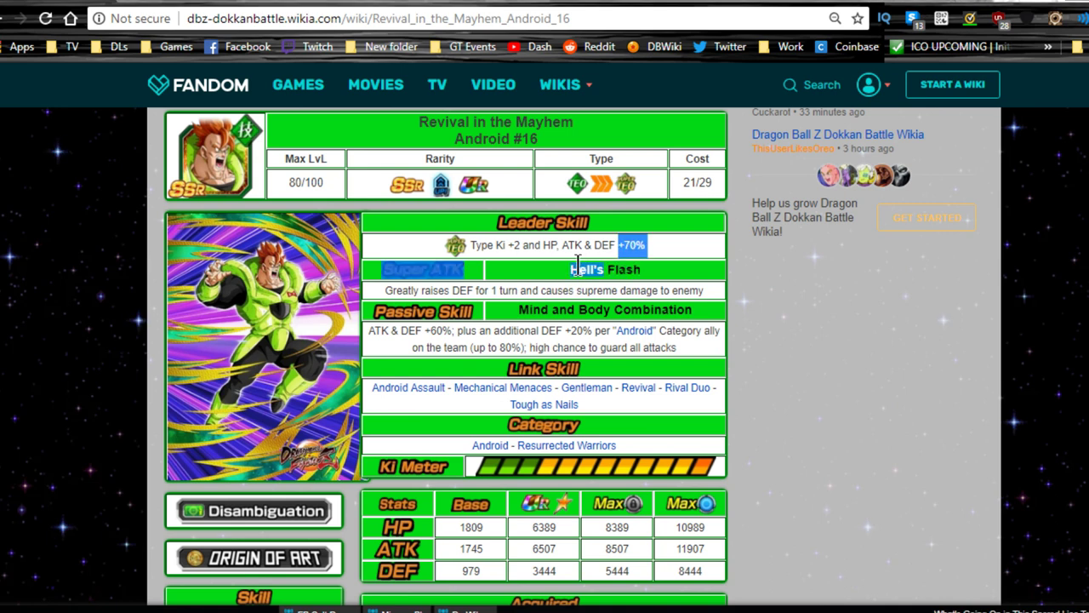
{"action": "double_click", "coordinate": [509, 290]}
{"action": "left_click", "coordinate": [502, 290]}
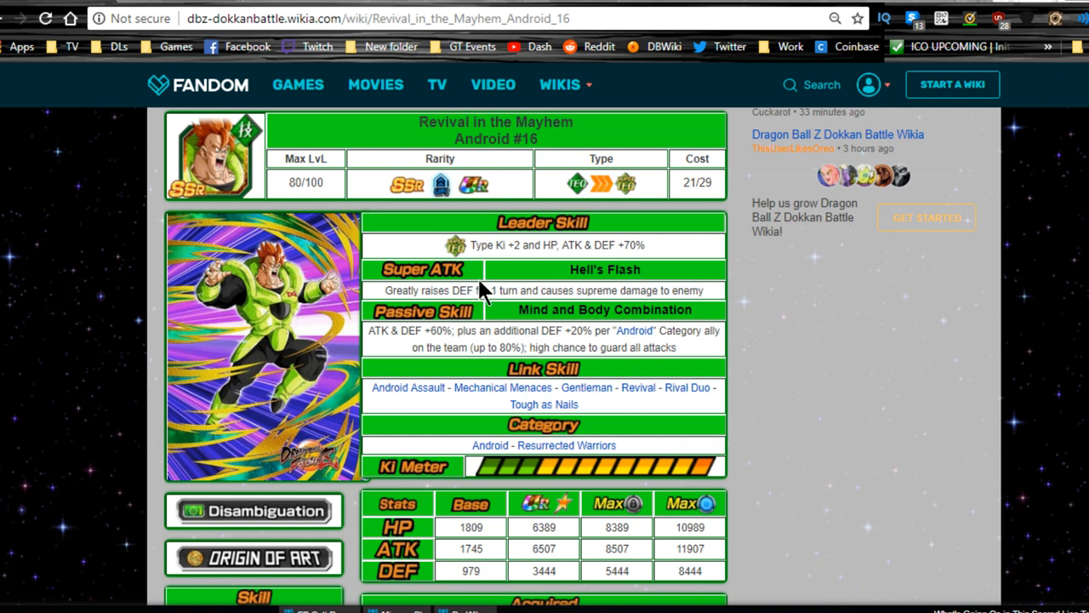
{"action": "left_click_drag", "start_coordinate": [538, 290], "coordinate": [677, 287]}
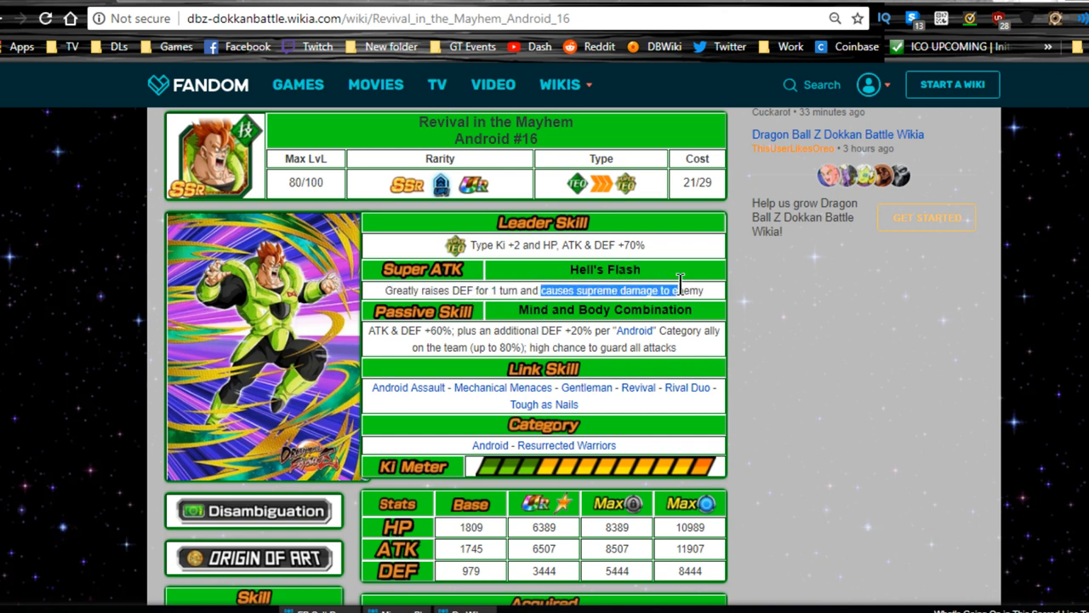
{"action": "left_click", "coordinate": [572, 290]}
{"action": "left_click_drag", "start_coordinate": [518, 310], "coordinate": [642, 310]}
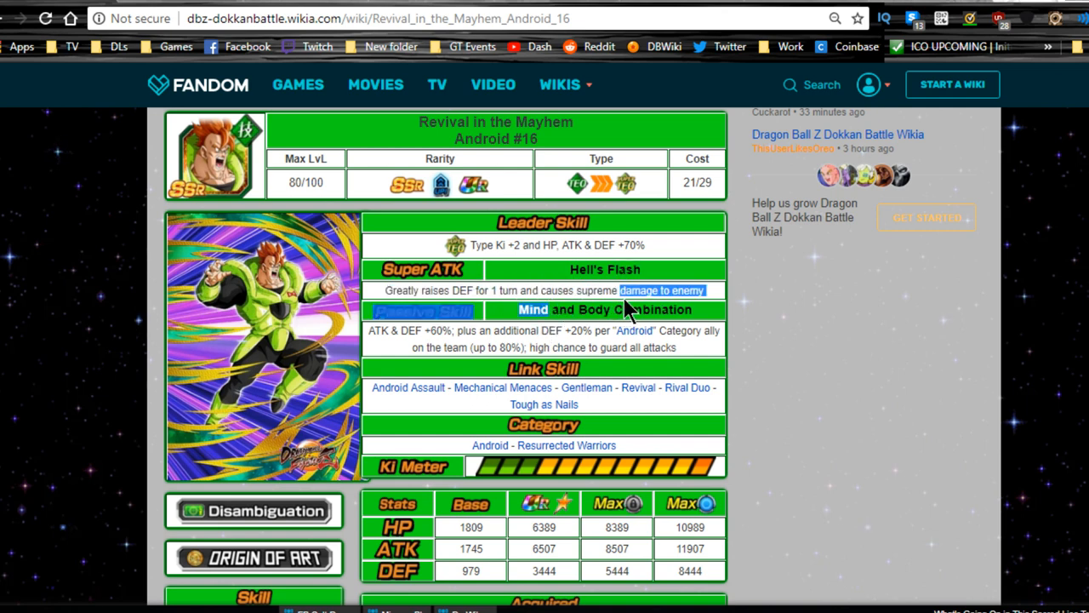
{"action": "mouse_move", "coordinate": [366, 330]}
{"action": "left_mouse_down"}
{"action": "mouse_move", "coordinate": [696, 334]}
{"action": "mouse_move", "coordinate": [545, 347]}
{"action": "mouse_move", "coordinate": [662, 346]}
{"action": "mouse_move", "coordinate": [534, 347]}
{"action": "left_mouse_up"}
{"action": "double_click", "coordinate": [544, 346]}
{"action": "double_click", "coordinate": [659, 344]}
{"action": "left_click", "coordinate": [839, 308]}
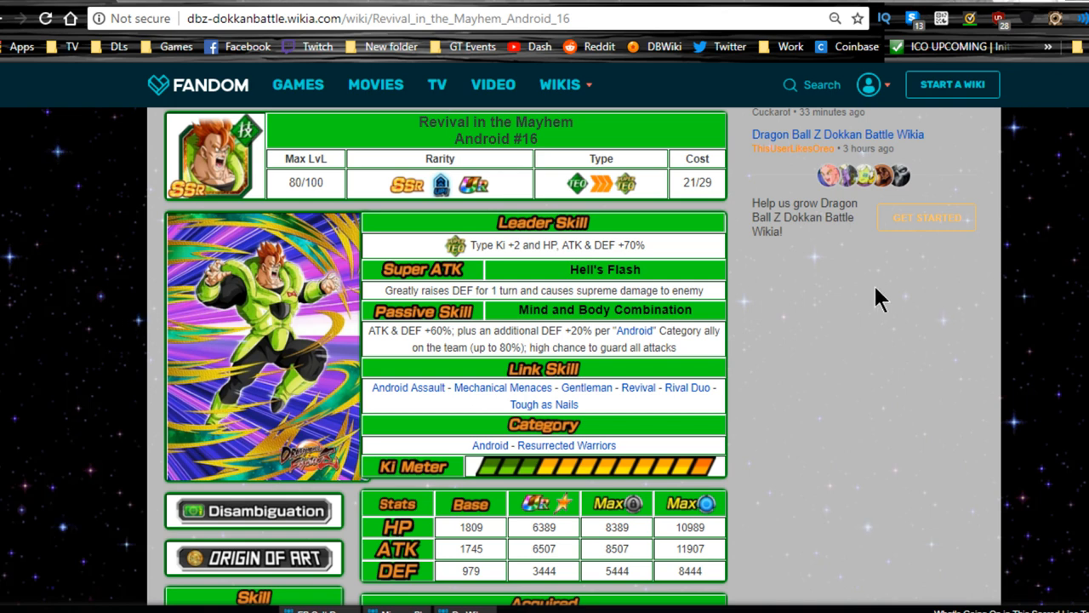
{"action": "triple_click", "coordinate": [609, 345]}
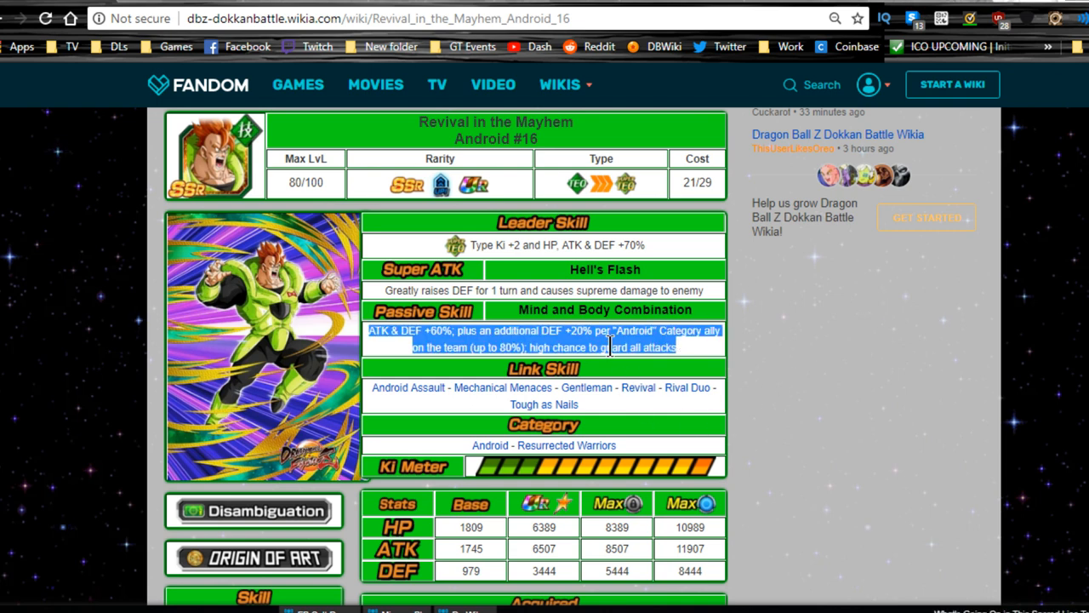
{"action": "left_click_drag", "start_coordinate": [685, 356], "coordinate": [507, 335]}
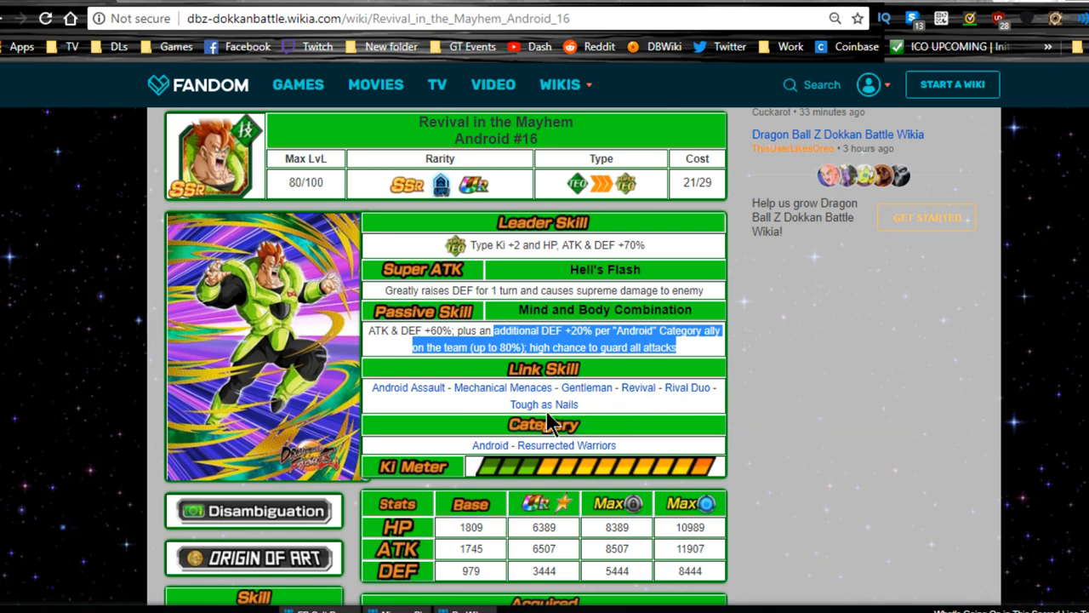
{"action": "left_click", "coordinate": [787, 404]}
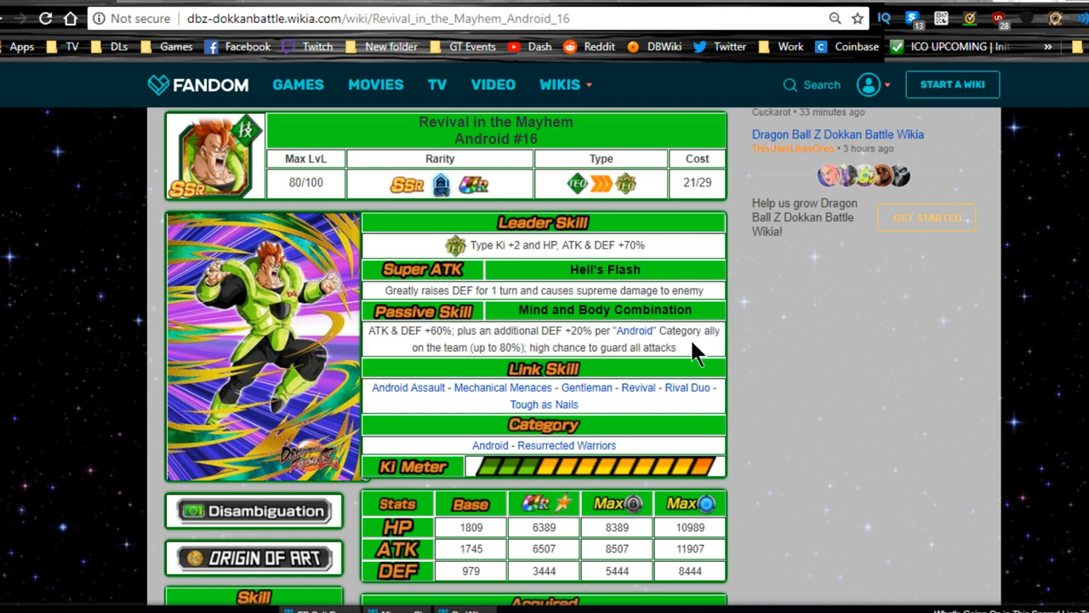
{"action": "triple_click", "coordinate": [674, 351]}
{"action": "left_click", "coordinate": [778, 359]}
{"action": "scroll", "coordinate": [685, 417], "scroll_direction": "down", "scroll_amount": 2}
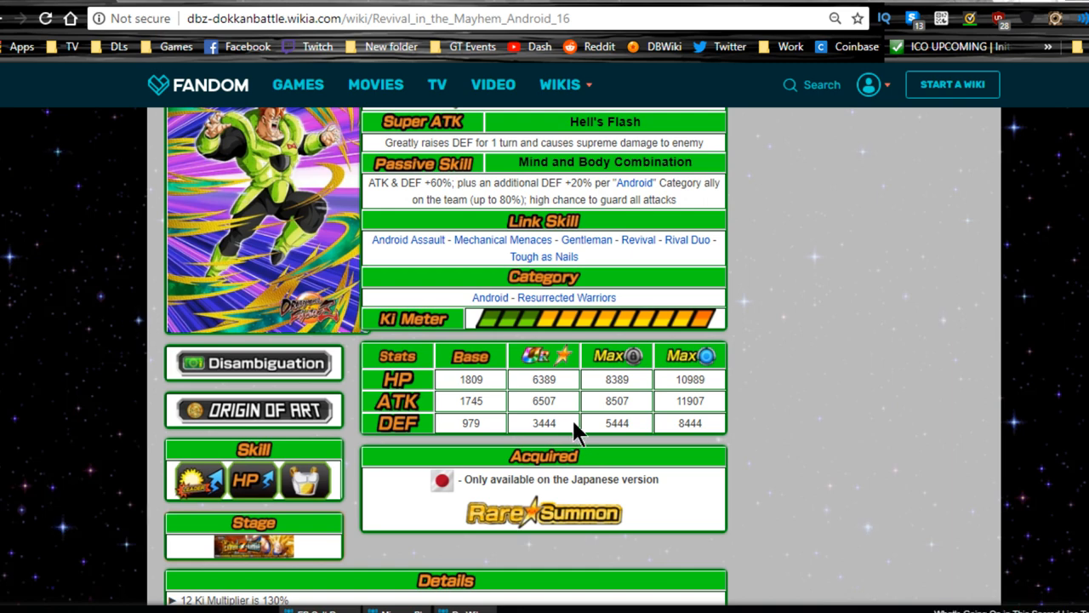
{"action": "scroll", "coordinate": [568, 426], "scroll_direction": "up", "scroll_amount": 2}
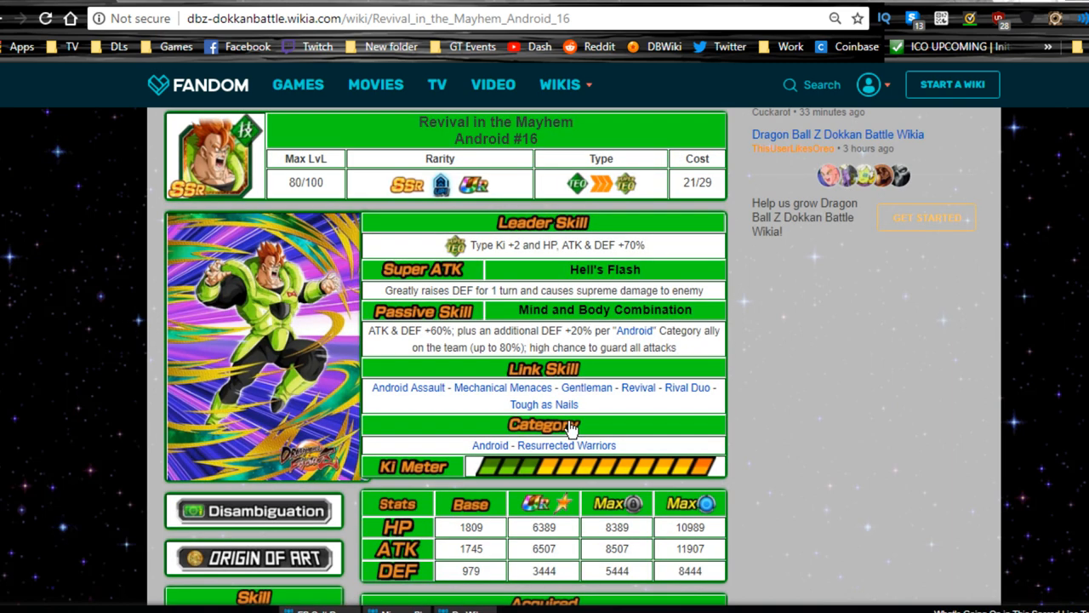
{"action": "scroll", "coordinate": [570, 430], "scroll_direction": "down", "scroll_amount": 2}
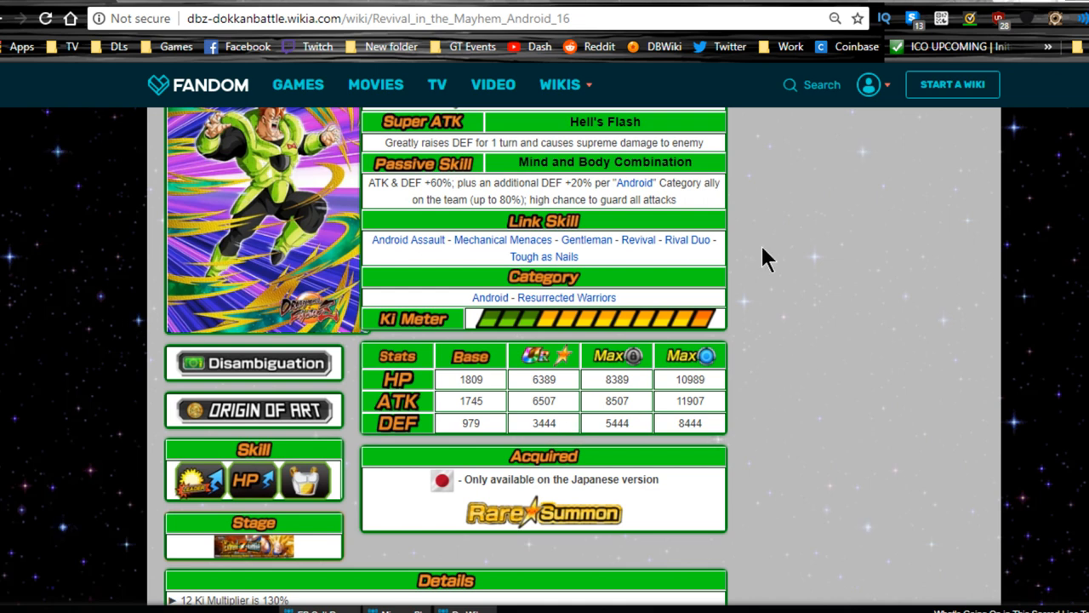
{"action": "scroll", "coordinate": [811, 285], "scroll_direction": "up", "scroll_amount": 2}
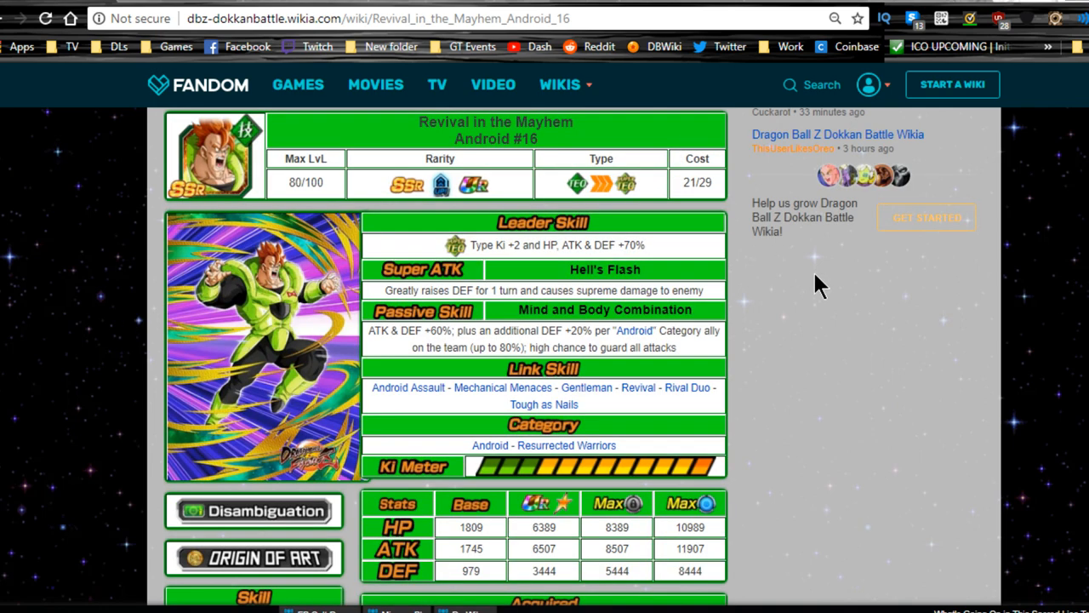
{"action": "scroll", "coordinate": [815, 275], "scroll_direction": "down", "scroll_amount": 4}
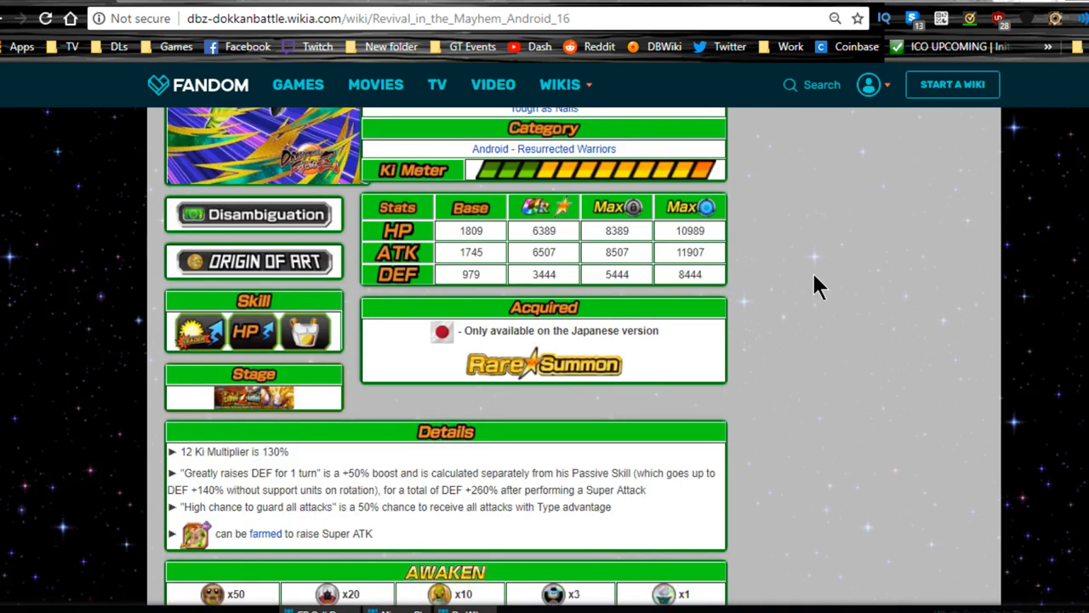
Select the card's maximum DEF value 8444 on the wikia page.
{"action": "double_click", "coordinate": [689, 274]}
{"action": "double_click", "coordinate": [690, 274]}
{"action": "scroll", "coordinate": [816, 285], "scroll_direction": "up", "scroll_amount": 2}
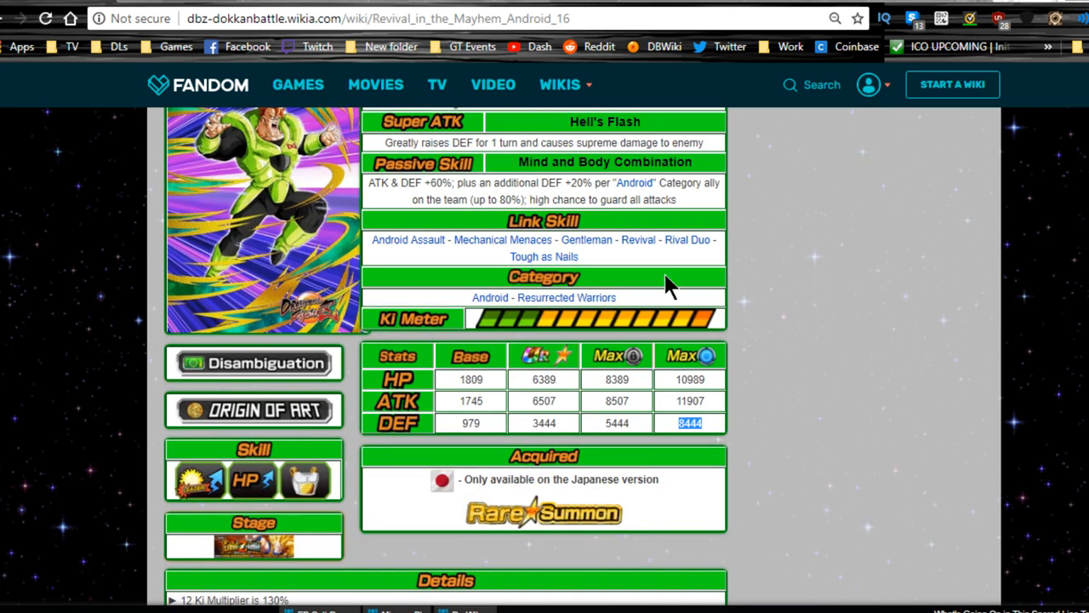
{"action": "scroll", "coordinate": [923, 294], "scroll_direction": "down", "scroll_amount": 4}
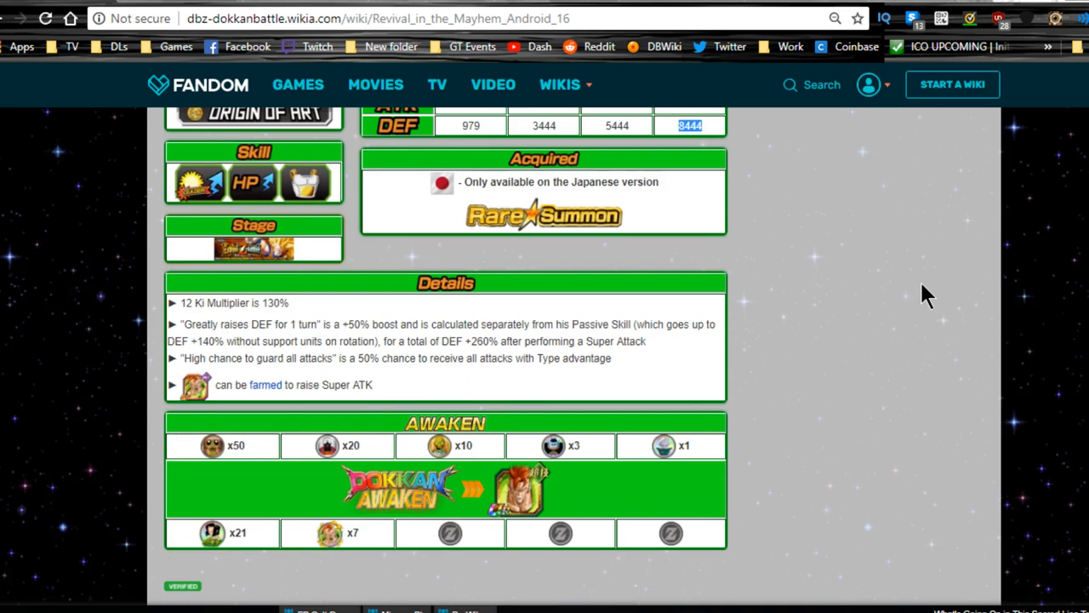
{"action": "triple_click", "coordinate": [223, 304]}
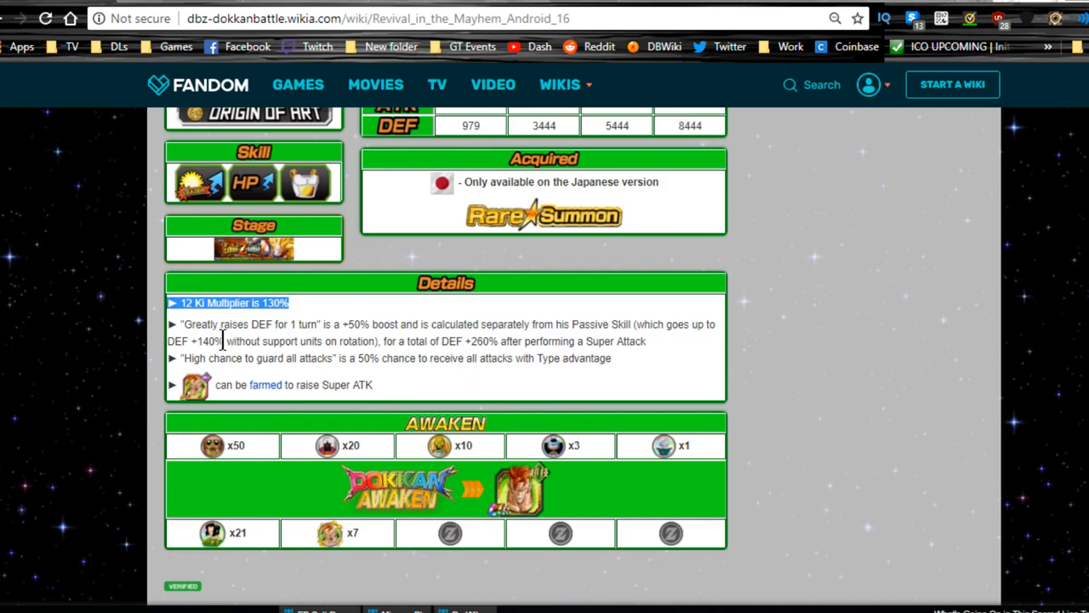
{"action": "left_click_drag", "start_coordinate": [184, 325], "coordinate": [460, 324]}
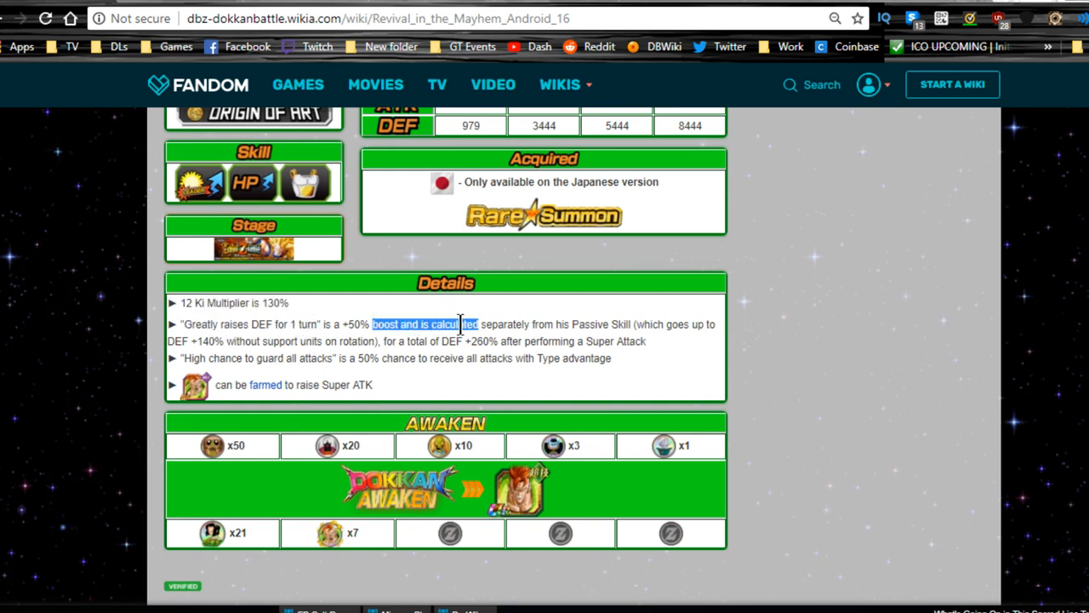
{"action": "mouse_move", "coordinate": [460, 325]}
{"action": "left_mouse_down"}
{"action": "mouse_move", "coordinate": [596, 324]}
{"action": "mouse_move", "coordinate": [226, 343]}
{"action": "left_mouse_up"}
{"action": "left_click", "coordinate": [596, 324]}
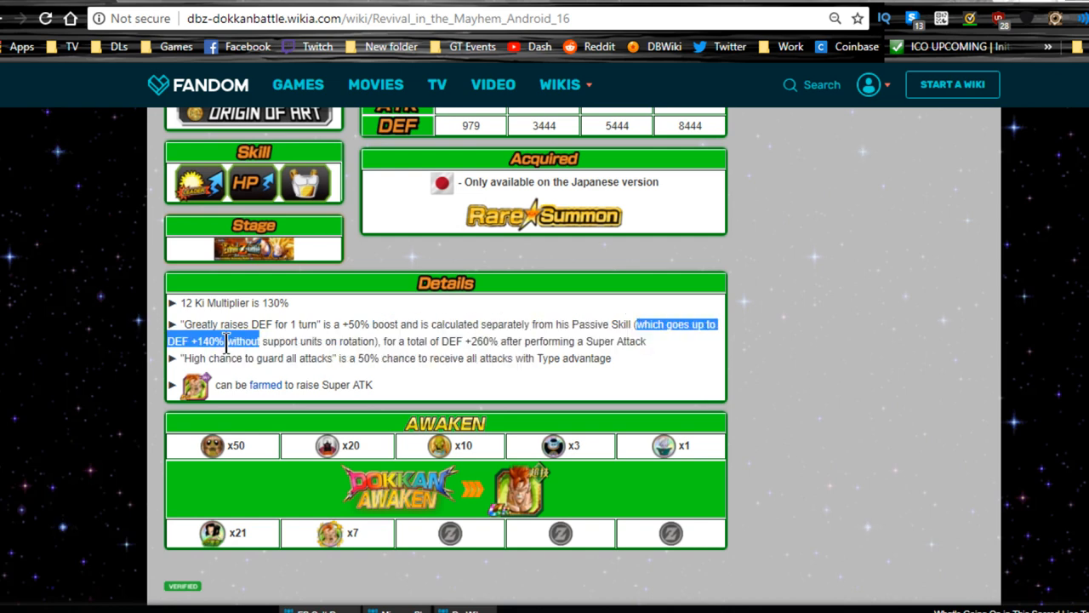
{"action": "left_click_drag", "start_coordinate": [226, 343], "coordinate": [496, 338]}
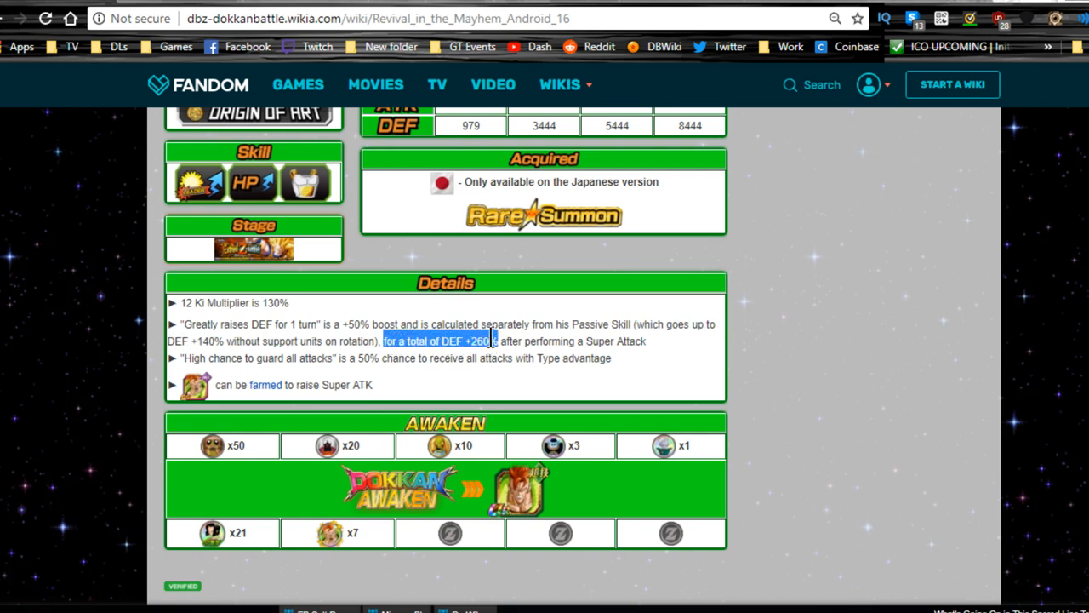
{"action": "left_click_drag", "start_coordinate": [496, 339], "coordinate": [642, 340]}
{"action": "triple_click", "coordinate": [642, 340]}
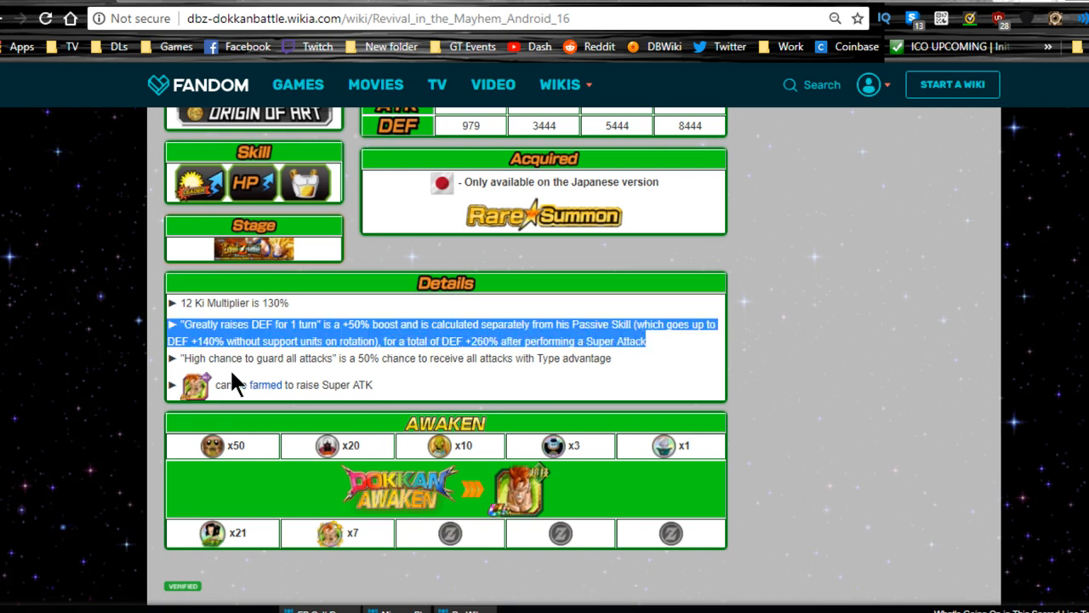
{"action": "left_click_drag", "start_coordinate": [207, 358], "coordinate": [564, 358]}
Reach the Warrior's Mark (Android #16) medal page via the Great Power Unleashed card's awaken medals.
{"action": "left_click", "coordinate": [550, 358]}
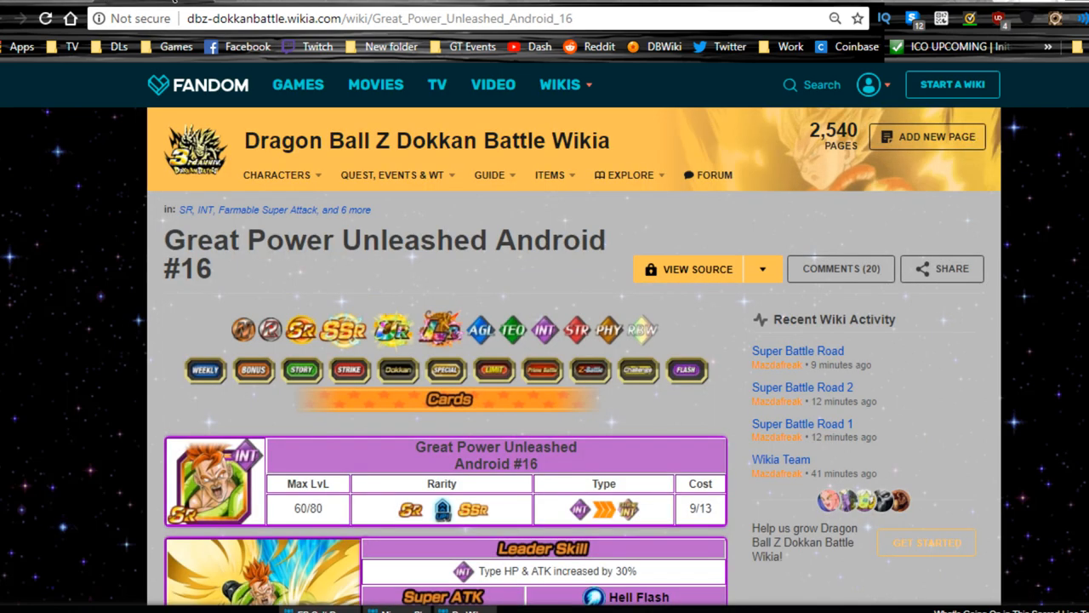
{"action": "scroll", "coordinate": [525, 457], "scroll_direction": "down", "scroll_amount": 8}
{"action": "scroll", "coordinate": [525, 457], "scroll_direction": "down", "scroll_amount": 2}
{"action": "scroll", "coordinate": [524, 449], "scroll_direction": "up", "scroll_amount": 2}
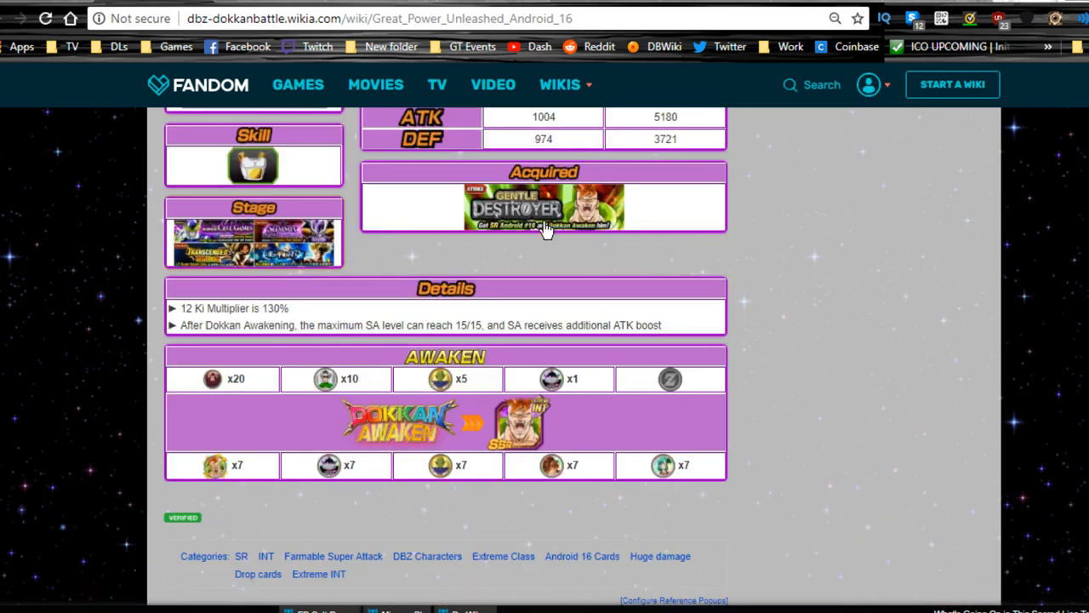
{"action": "key", "text": "alt+Left"}
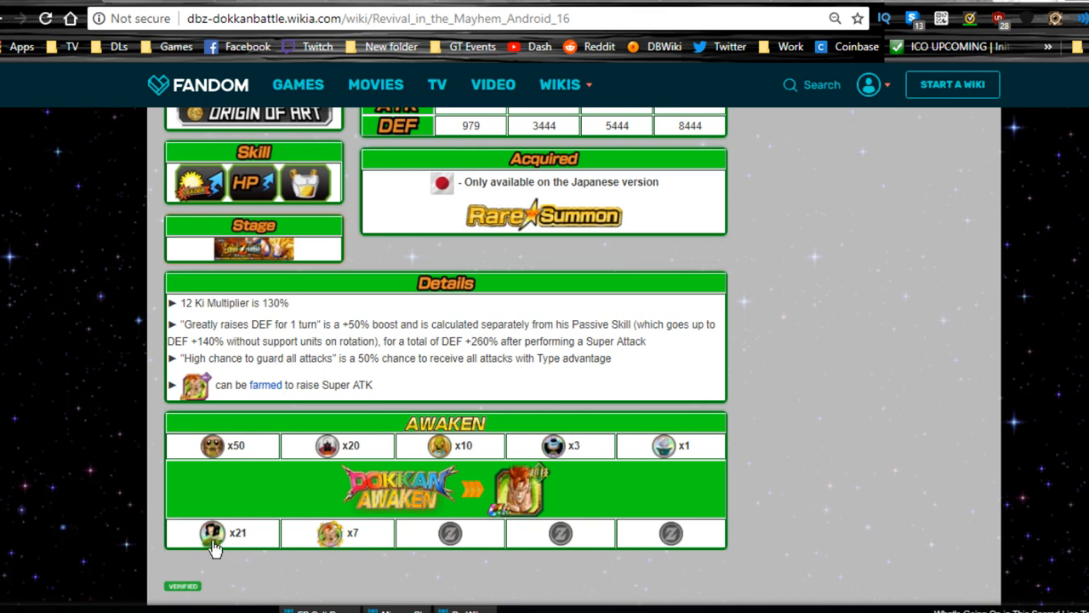
{"action": "left_click", "coordinate": [328, 536]}
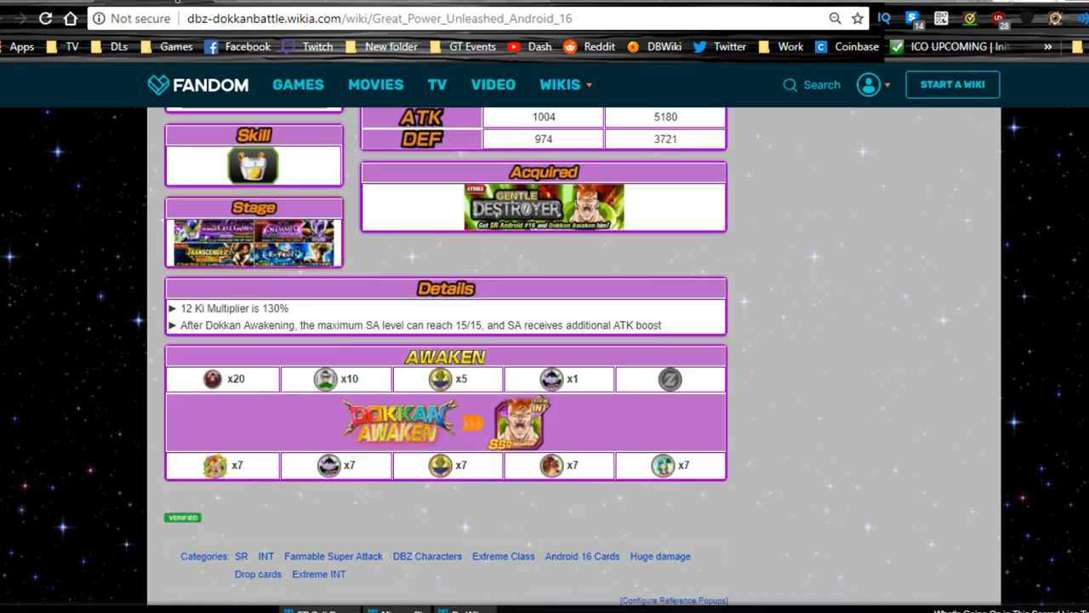
{"action": "left_click", "coordinate": [519, 425]}
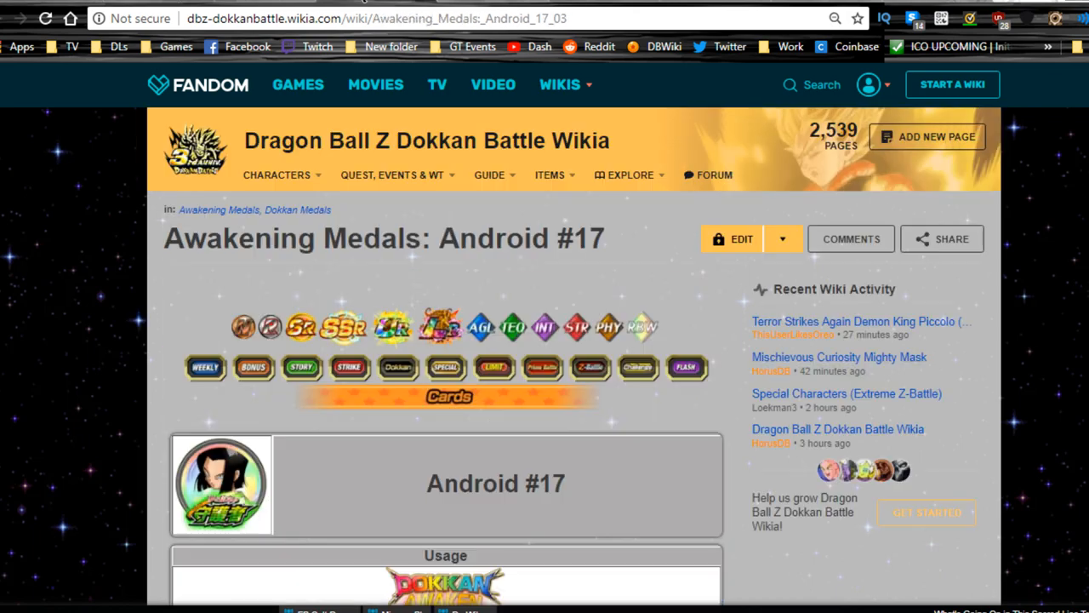
{"action": "scroll", "coordinate": [323, 413], "scroll_direction": "down", "scroll_amount": 2}
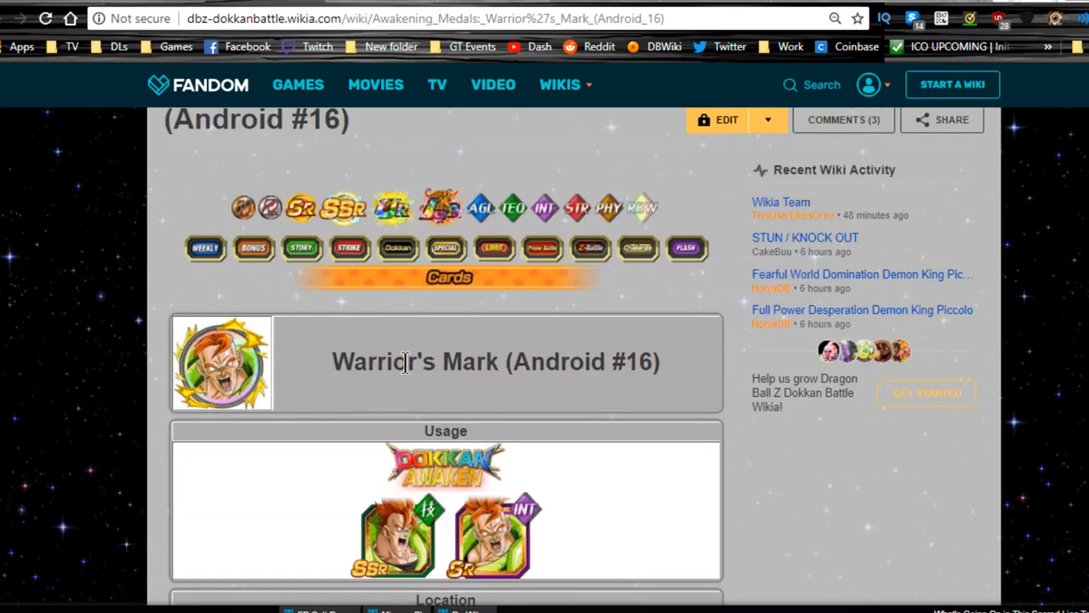
Check the medal title, then go to the Gentle Destroyer event page from its Location banner.
{"action": "double_click", "coordinate": [436, 349]}
{"action": "left_click_drag", "start_coordinate": [436, 349], "coordinate": [586, 349]}
{"action": "left_click", "coordinate": [585, 345]}
{"action": "scroll", "coordinate": [587, 353], "scroll_direction": "down", "scroll_amount": 2}
{"action": "scroll", "coordinate": [510, 409], "scroll_direction": "down", "scroll_amount": 1}
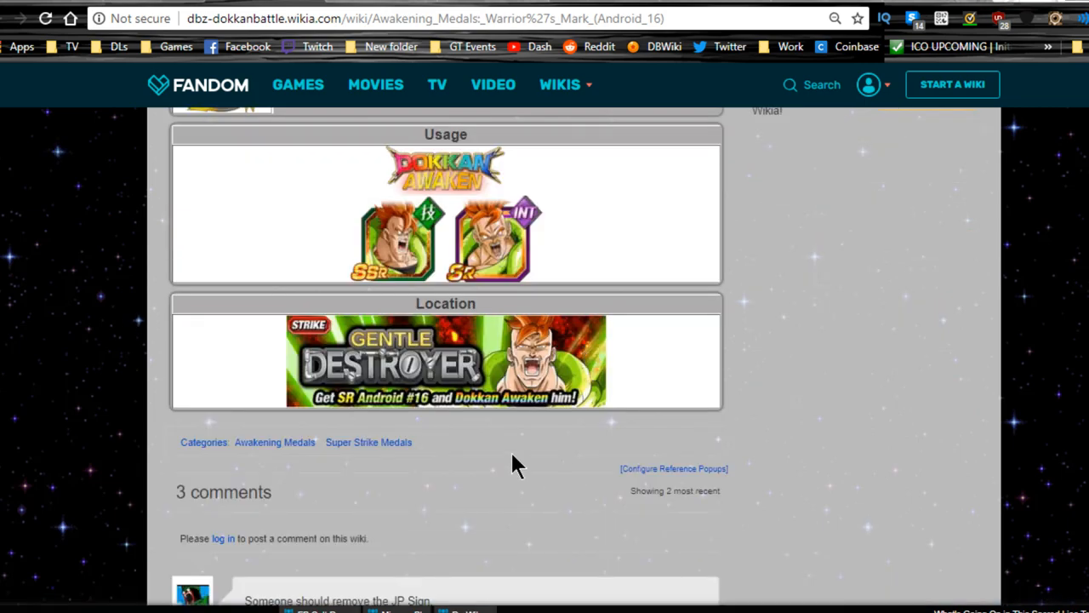
{"action": "left_click", "coordinate": [361, 347]}
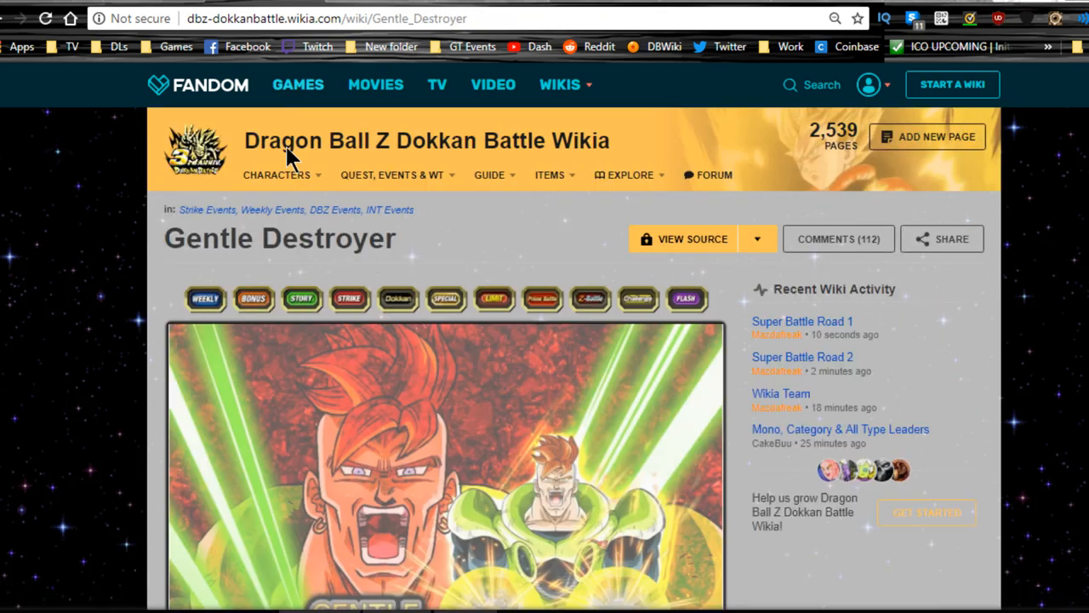
{"action": "scroll", "coordinate": [347, 338], "scroll_direction": "down", "scroll_amount": 5}
{"action": "scroll", "coordinate": [346, 338], "scroll_direction": "down", "scroll_amount": 2}
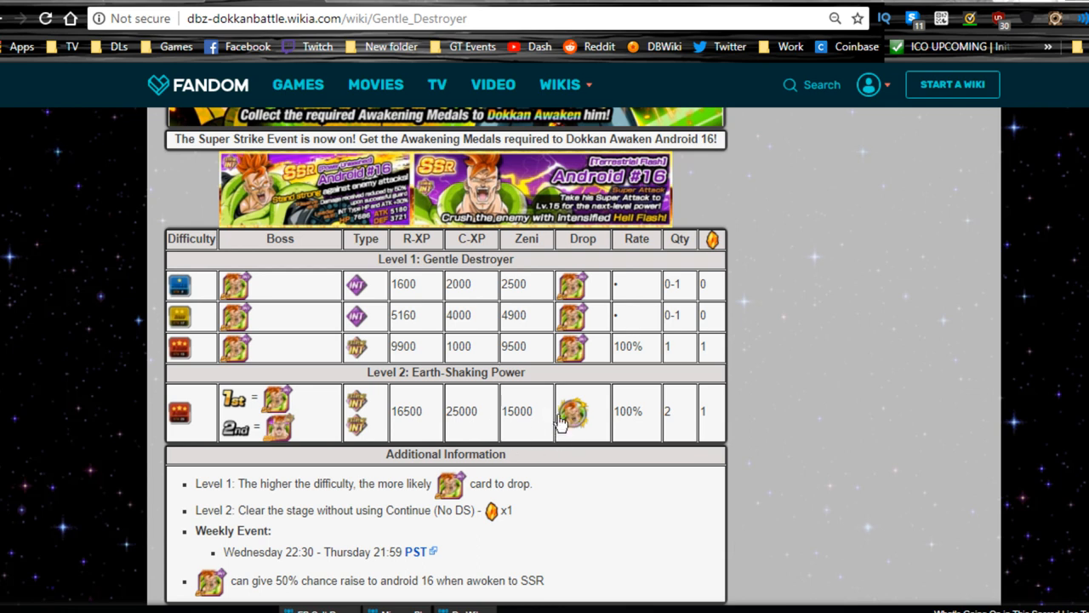
{"action": "scroll", "coordinate": [537, 411], "scroll_direction": "down", "scroll_amount": 2}
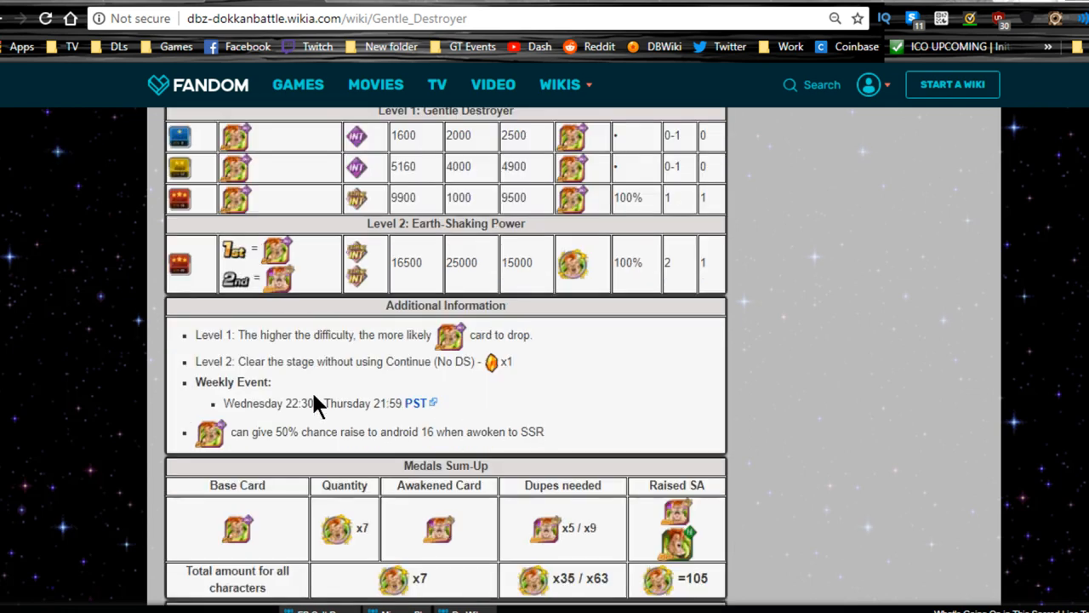
Highlight the Level 2 no-continue clear condition, compare the card pages, then reach Awakening Medals: Android #17.
{"action": "mouse_move", "coordinate": [238, 362]}
{"action": "left_mouse_down"}
{"action": "mouse_move", "coordinate": [412, 376]}
{"action": "mouse_move", "coordinate": [499, 366]}
{"action": "left_mouse_up"}
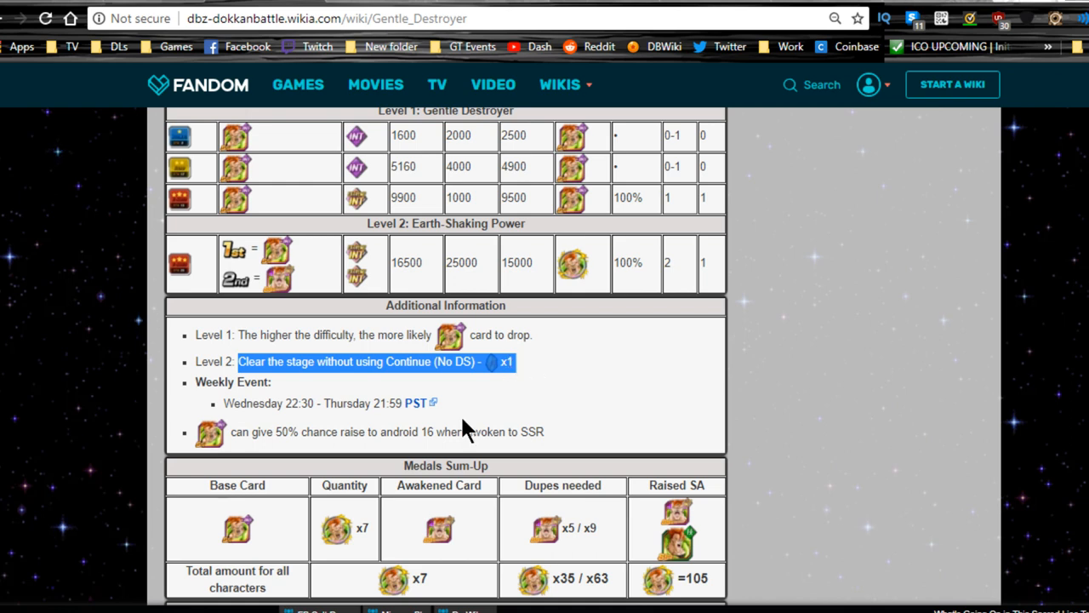
{"action": "scroll", "coordinate": [466, 420], "scroll_direction": "down", "scroll_amount": 2}
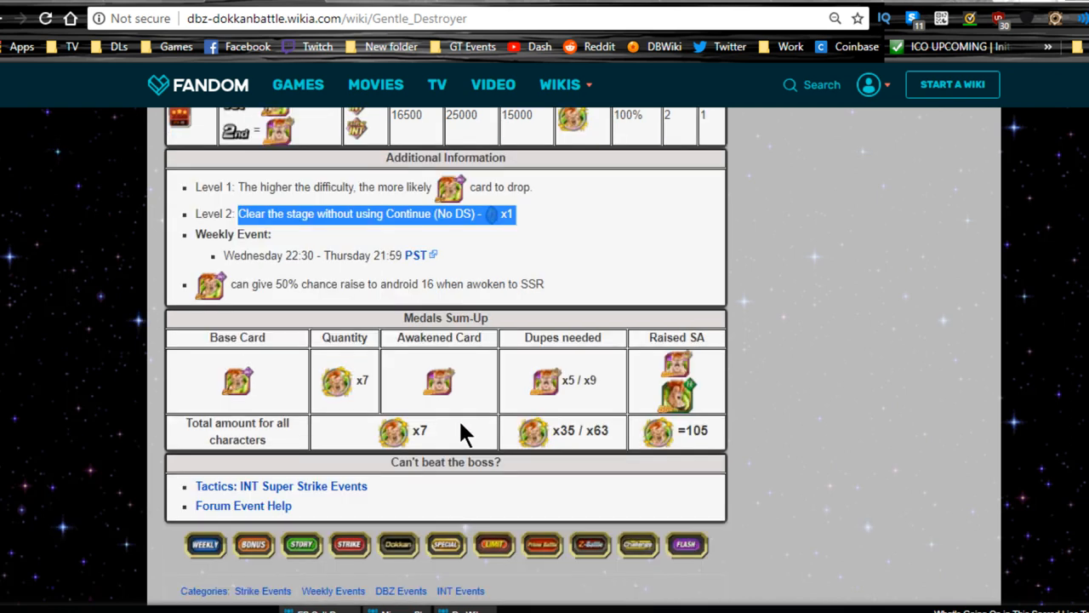
{"action": "scroll", "coordinate": [459, 424], "scroll_direction": "up", "scroll_amount": 4}
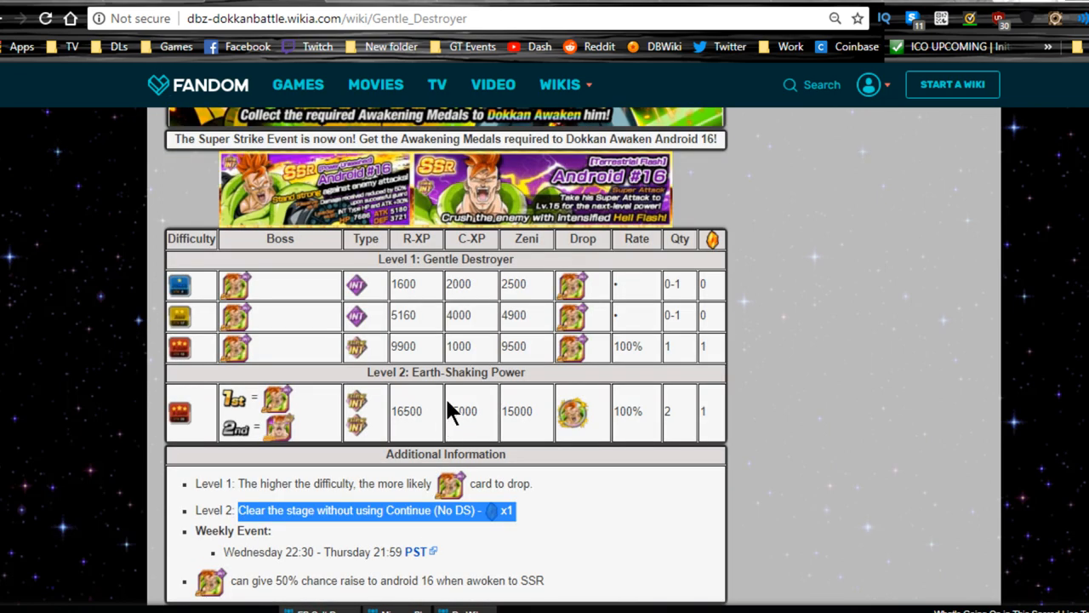
{"action": "key", "text": "alt+Left"}
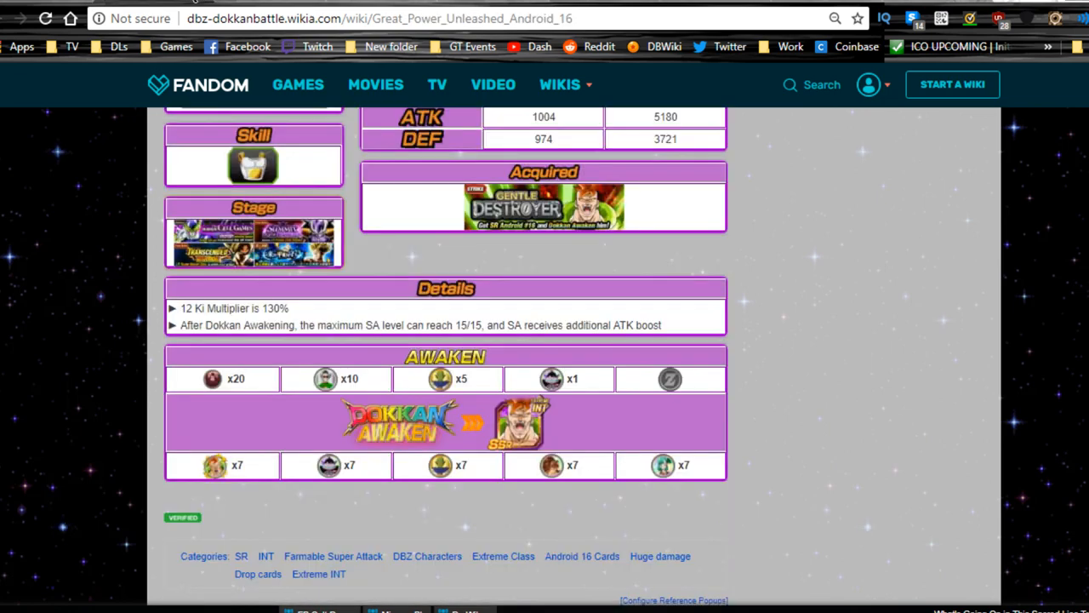
{"action": "key", "text": "alt+Left"}
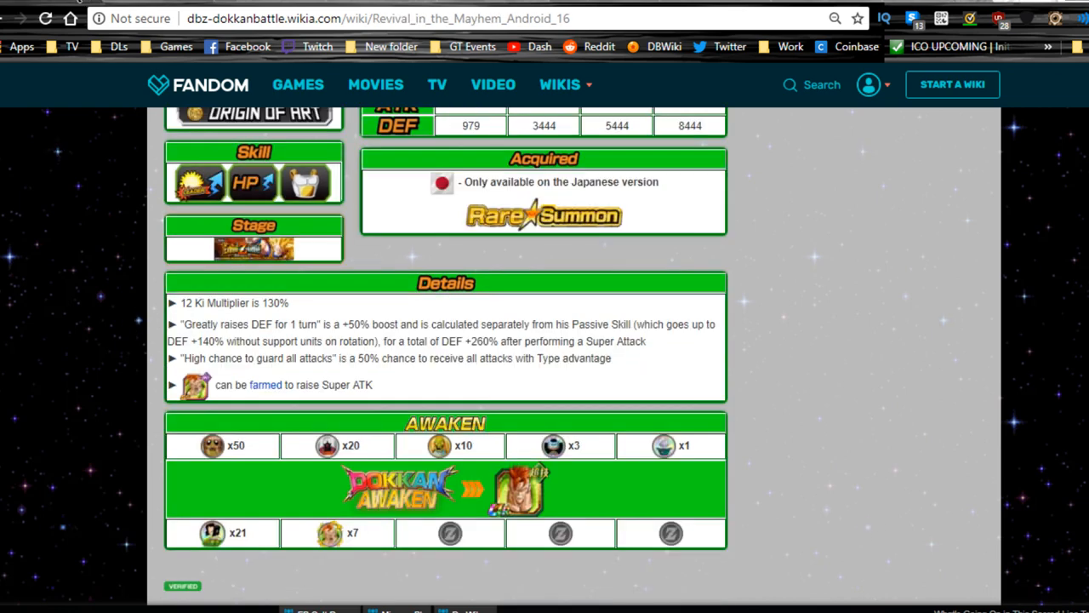
{"action": "key", "text": "alt+Right"}
{"action": "key", "text": "alt+Right"}
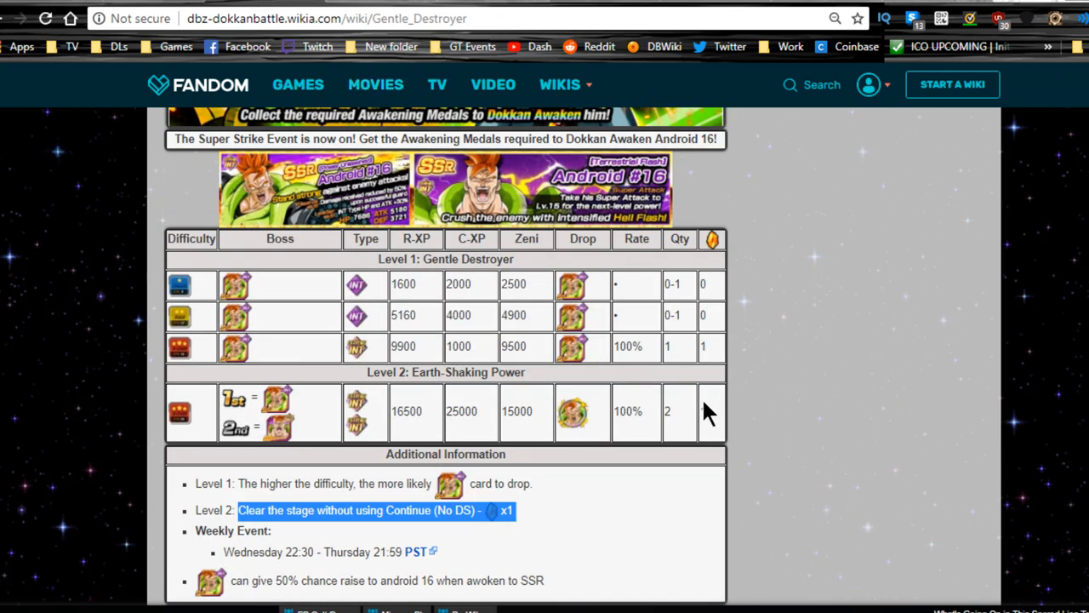
{"action": "left_click", "coordinate": [662, 403]}
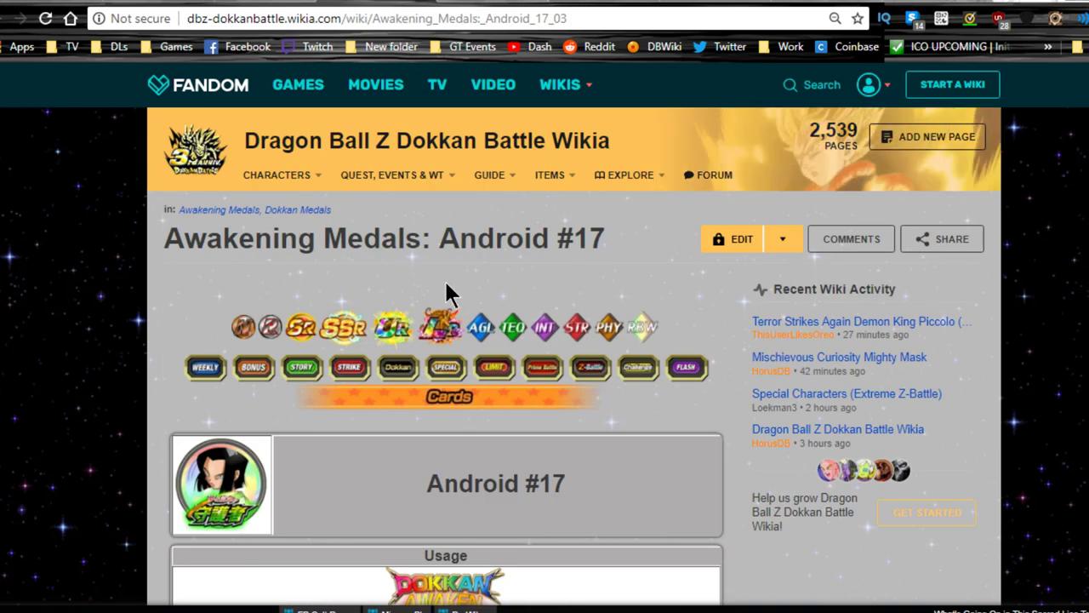
{"action": "scroll", "coordinate": [444, 278], "scroll_direction": "down", "scroll_amount": 5}
Reach the A New Body and Preparedness Android #16 card via the Guardian of Dreams and Beliefs event.
{"action": "left_click", "coordinate": [475, 322]}
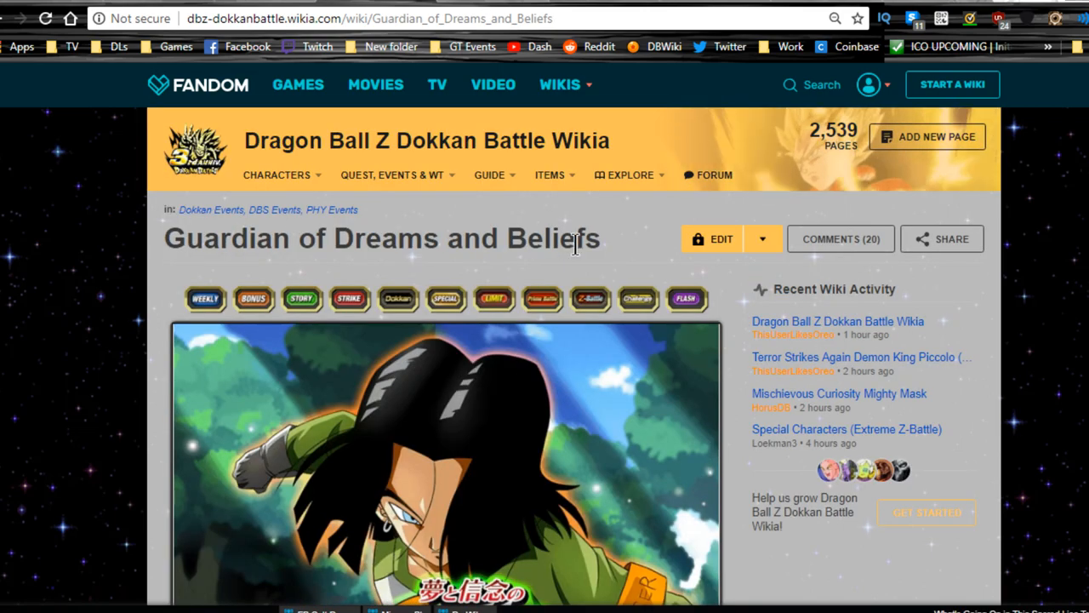
{"action": "scroll", "coordinate": [618, 366], "scroll_direction": "down", "scroll_amount": 3}
{"action": "scroll", "coordinate": [617, 365], "scroll_direction": "down", "scroll_amount": 3}
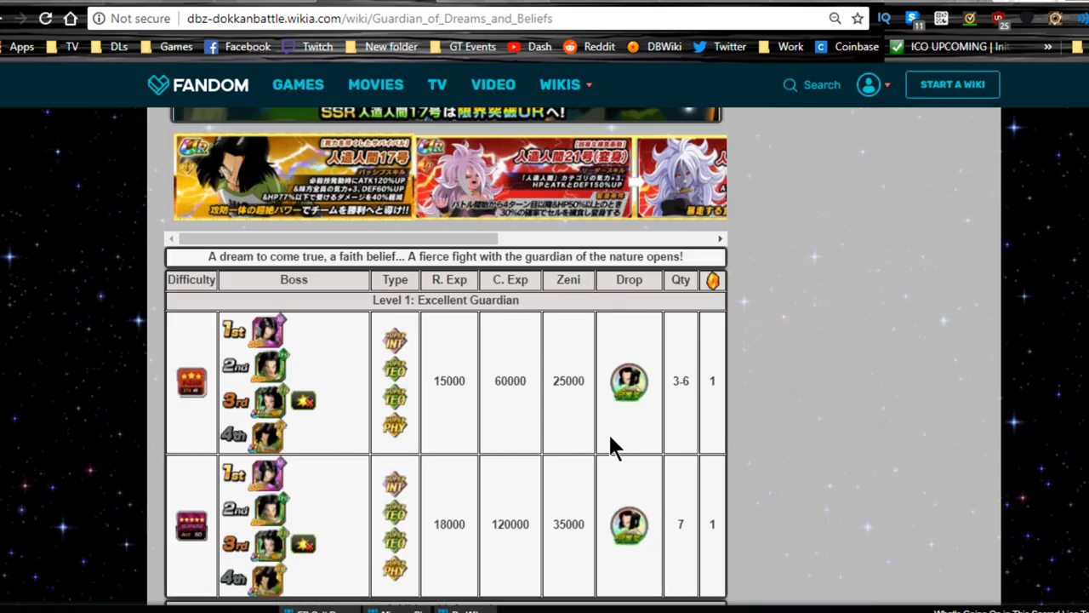
{"action": "scroll", "coordinate": [607, 431], "scroll_direction": "down", "scroll_amount": 2}
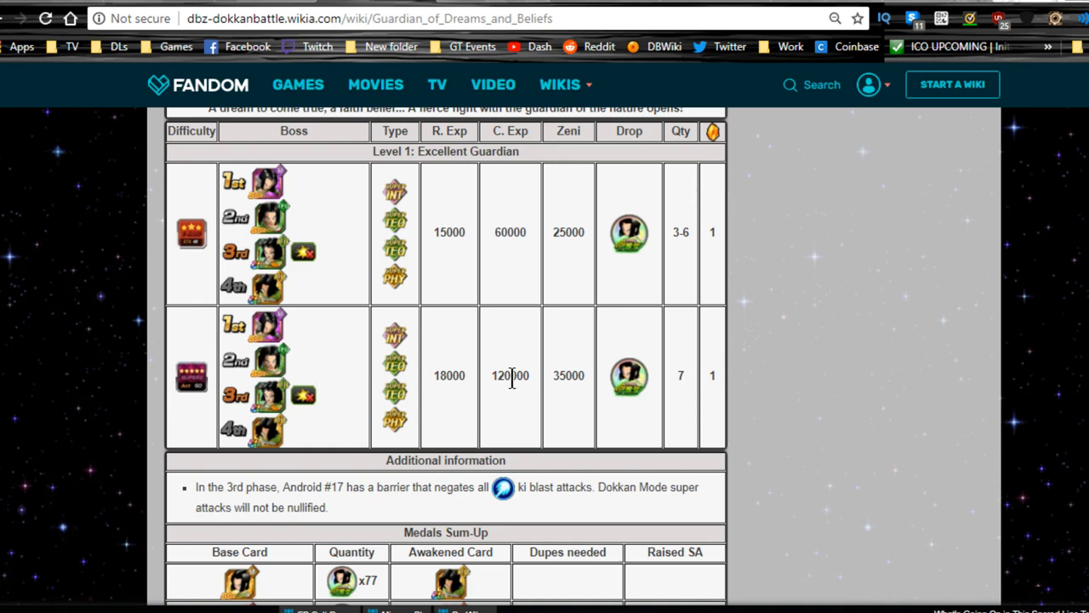
{"action": "left_click", "coordinate": [193, 387]}
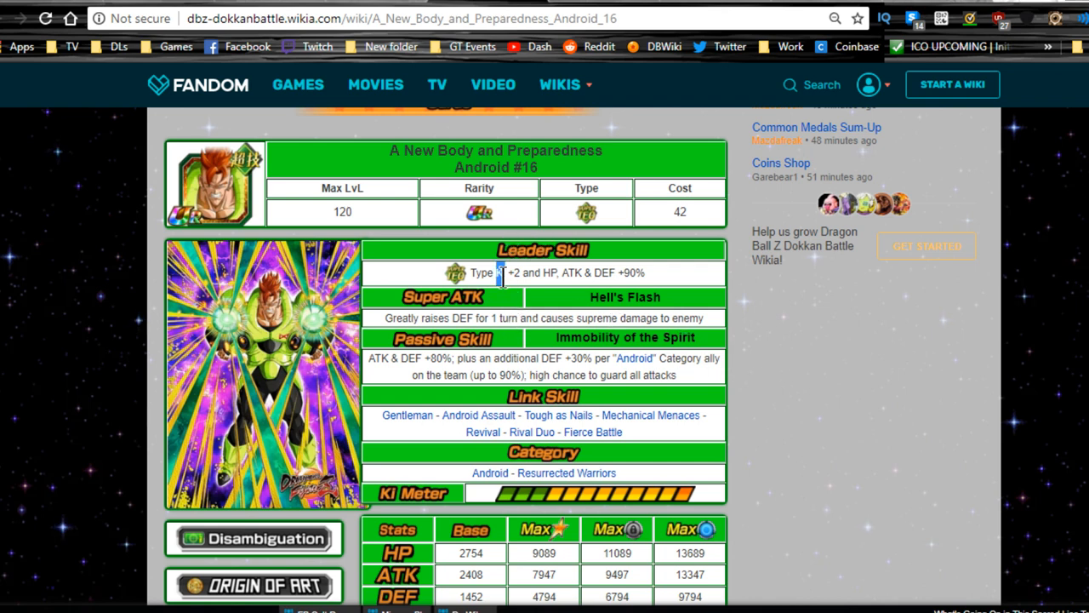
{"action": "left_click_drag", "start_coordinate": [497, 272], "coordinate": [626, 294]}
{"action": "left_click", "coordinate": [673, 272]}
{"action": "left_click_drag", "start_coordinate": [556, 337], "coordinate": [736, 342]}
{"action": "left_click_drag", "start_coordinate": [388, 358], "coordinate": [444, 345]}
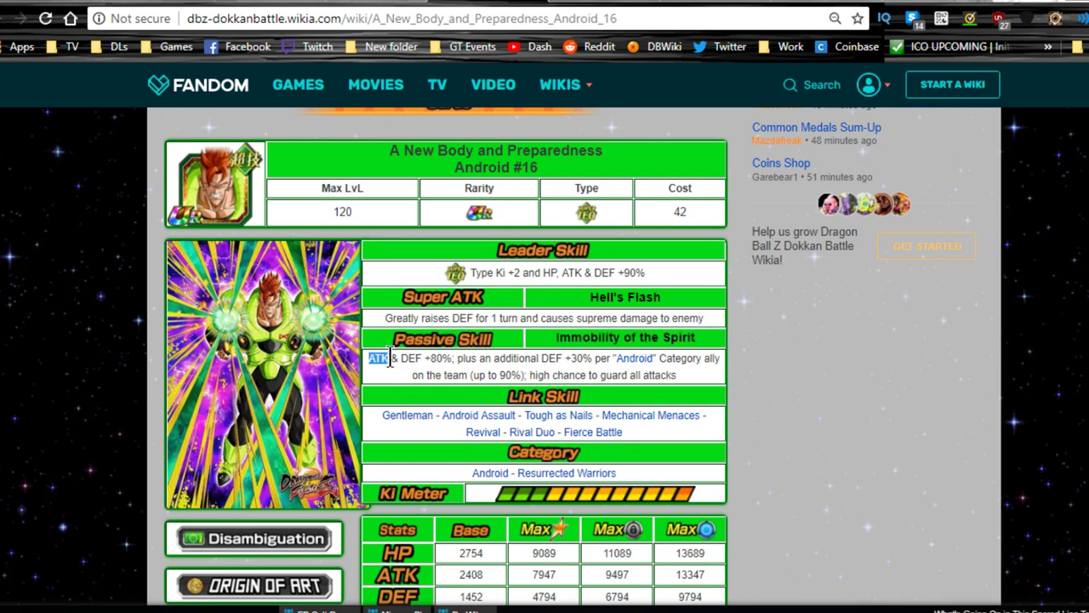
{"action": "left_click", "coordinate": [519, 368]}
{"action": "double_click", "coordinate": [525, 357]}
{"action": "mouse_move", "coordinate": [525, 359]}
{"action": "left_mouse_down"}
{"action": "mouse_move", "coordinate": [717, 361]}
{"action": "mouse_move", "coordinate": [681, 376]}
{"action": "left_mouse_up"}
{"action": "left_click", "coordinate": [504, 353]}
{"action": "left_click_drag", "start_coordinate": [426, 358], "coordinate": [511, 377]}
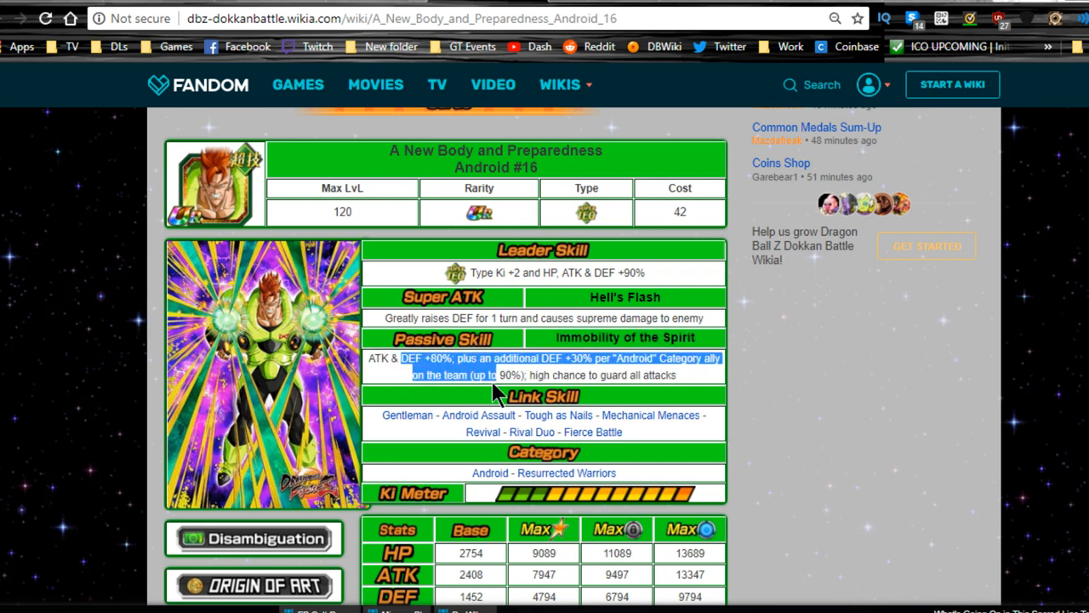
{"action": "left_click", "coordinate": [514, 377]}
{"action": "triple_click", "coordinate": [514, 377]}
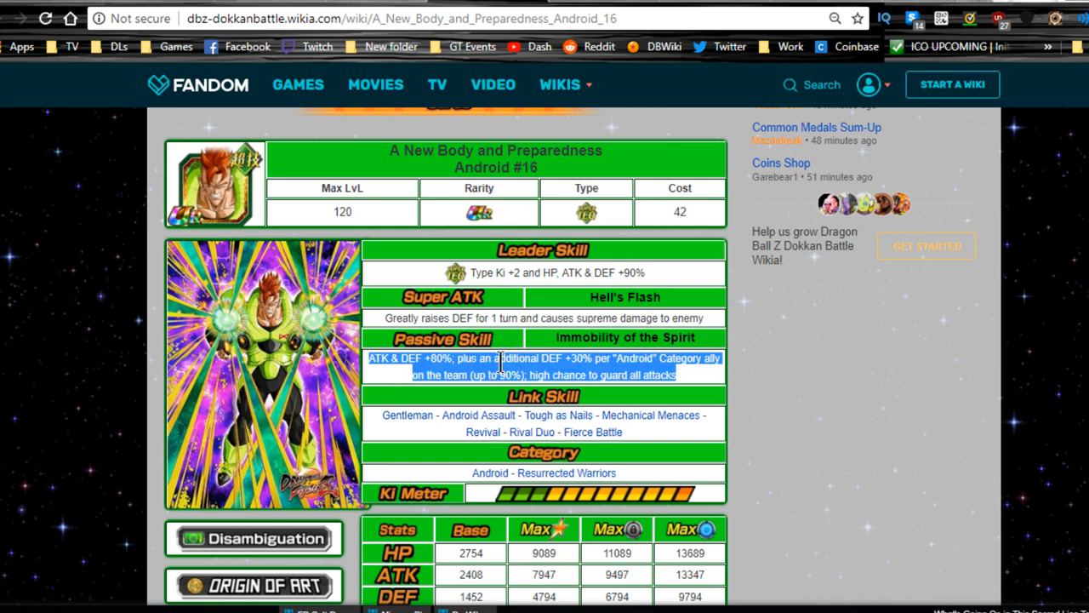
{"action": "left_click", "coordinate": [500, 362]}
{"action": "triple_click", "coordinate": [502, 368]}
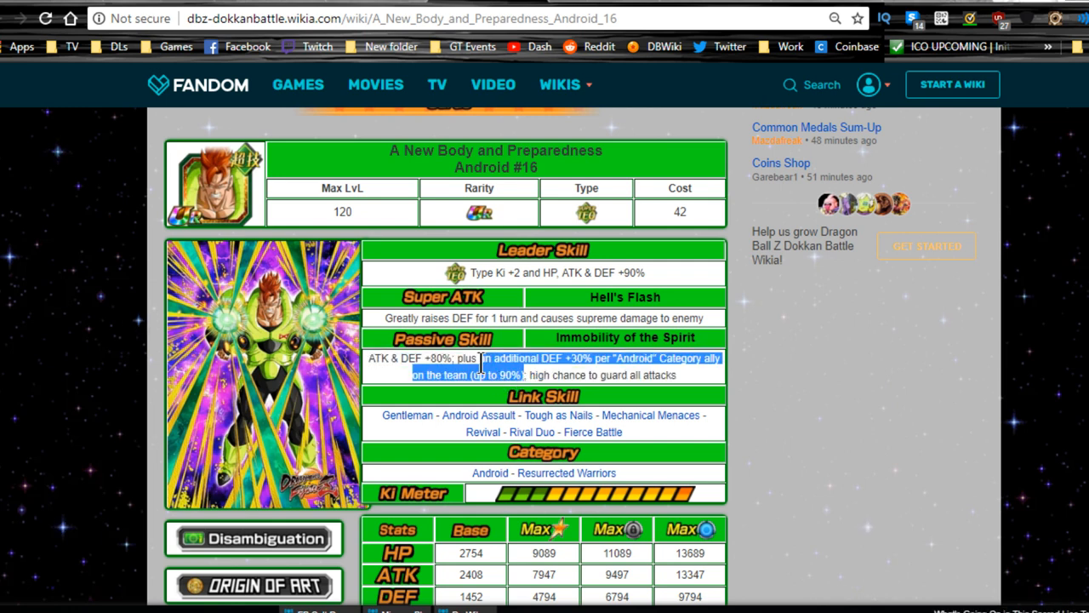
{"action": "double_click", "coordinate": [483, 359]}
{"action": "left_click", "coordinate": [493, 374]}
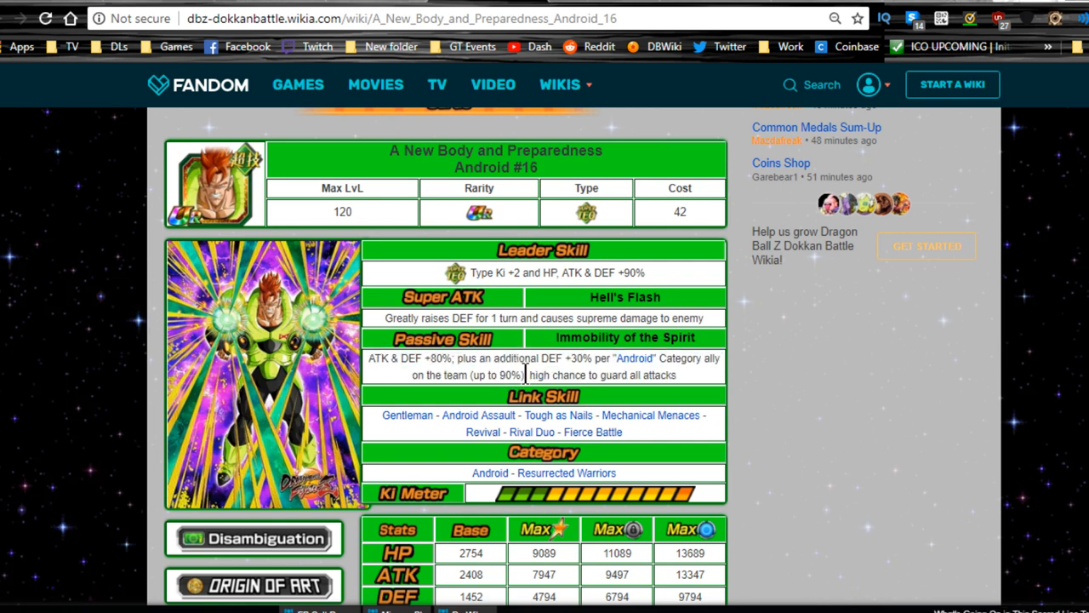
{"action": "left_click_drag", "start_coordinate": [528, 375], "coordinate": [655, 376]}
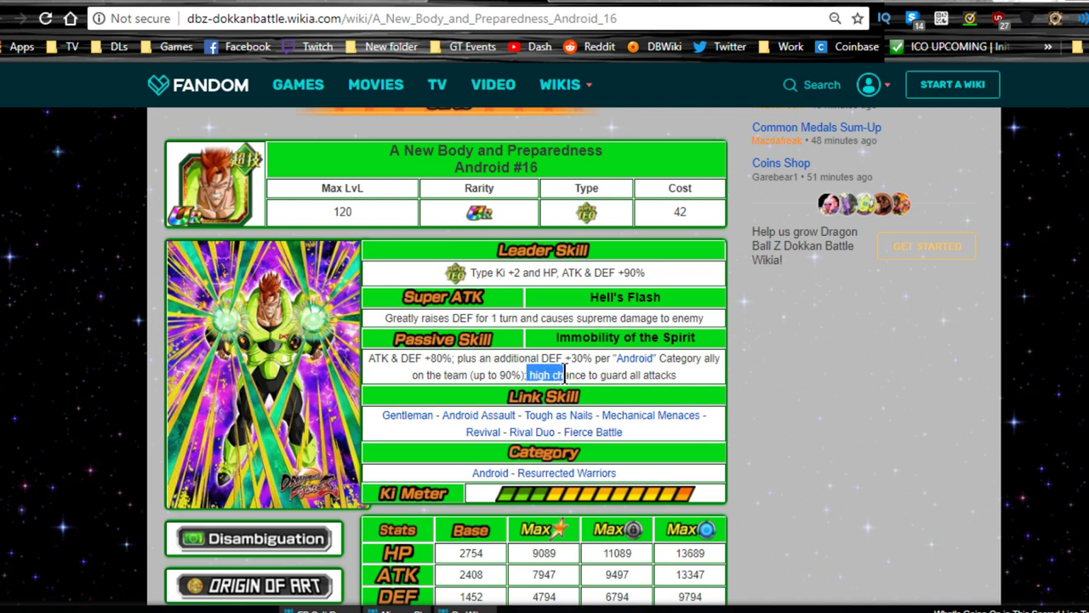
{"action": "triple_click", "coordinate": [694, 375]}
{"action": "left_click", "coordinate": [588, 374]}
{"action": "double_click", "coordinate": [535, 375]}
{"action": "left_click_drag", "start_coordinate": [535, 380], "coordinate": [663, 371]}
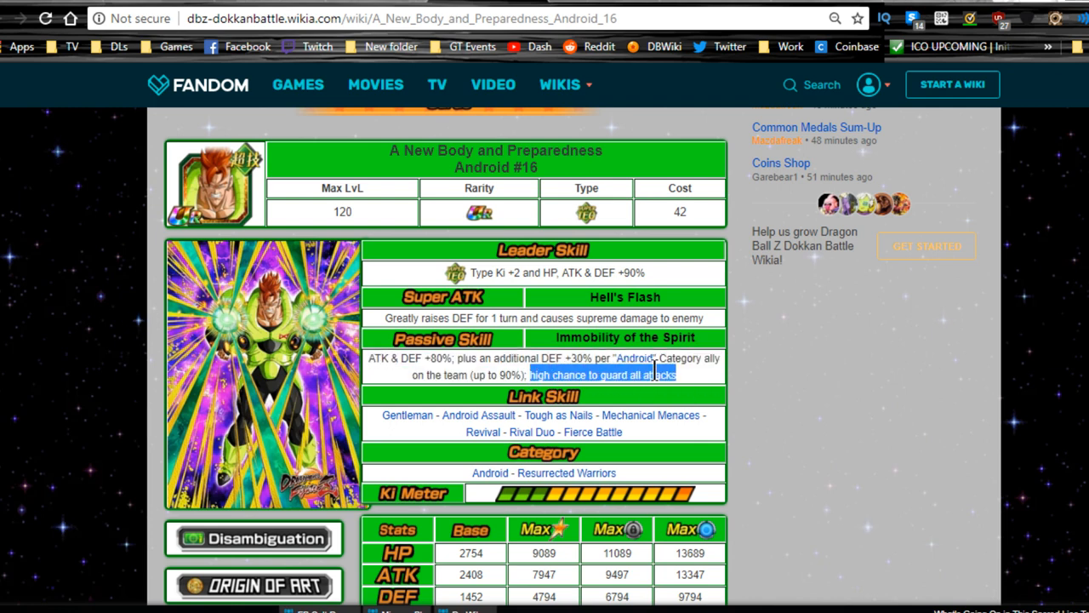
{"action": "left_click", "coordinate": [680, 372]}
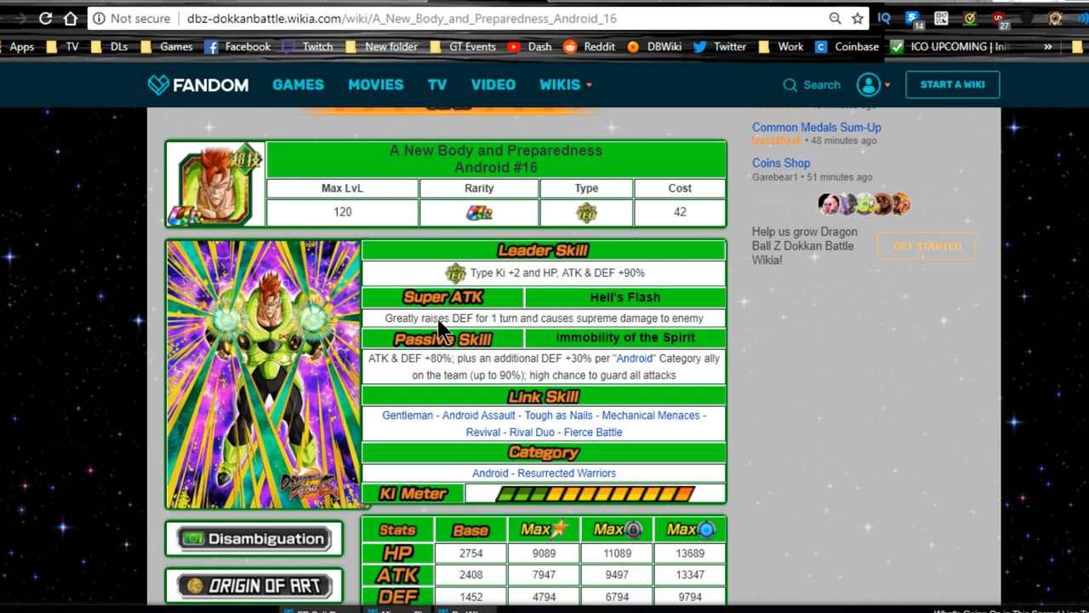
{"action": "double_click", "coordinate": [480, 320]}
{"action": "left_click", "coordinate": [481, 320]}
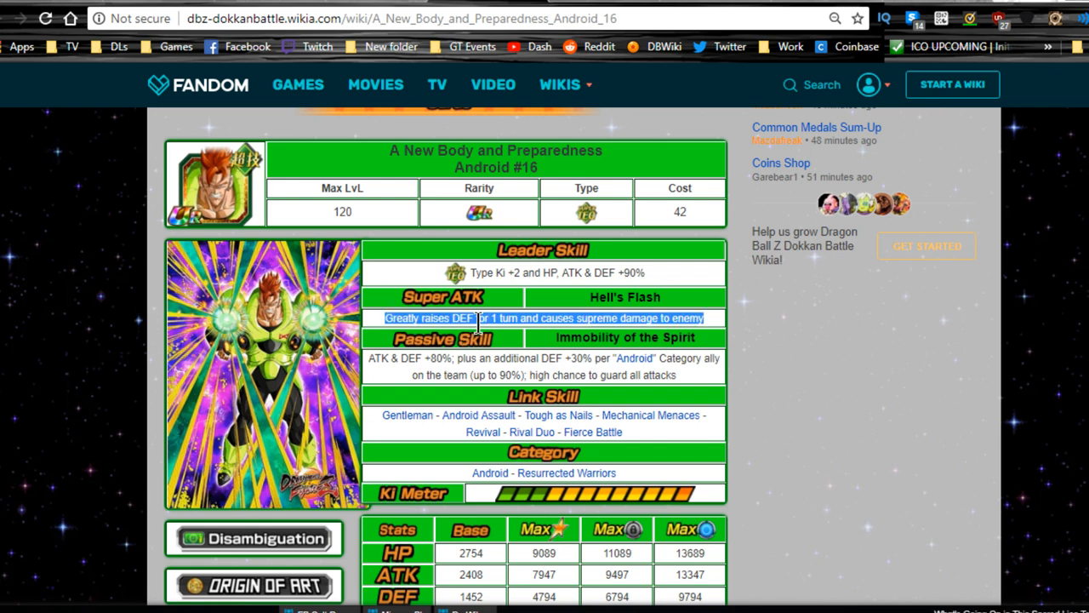
{"action": "double_click", "coordinate": [480, 317]}
{"action": "left_click", "coordinate": [480, 317]}
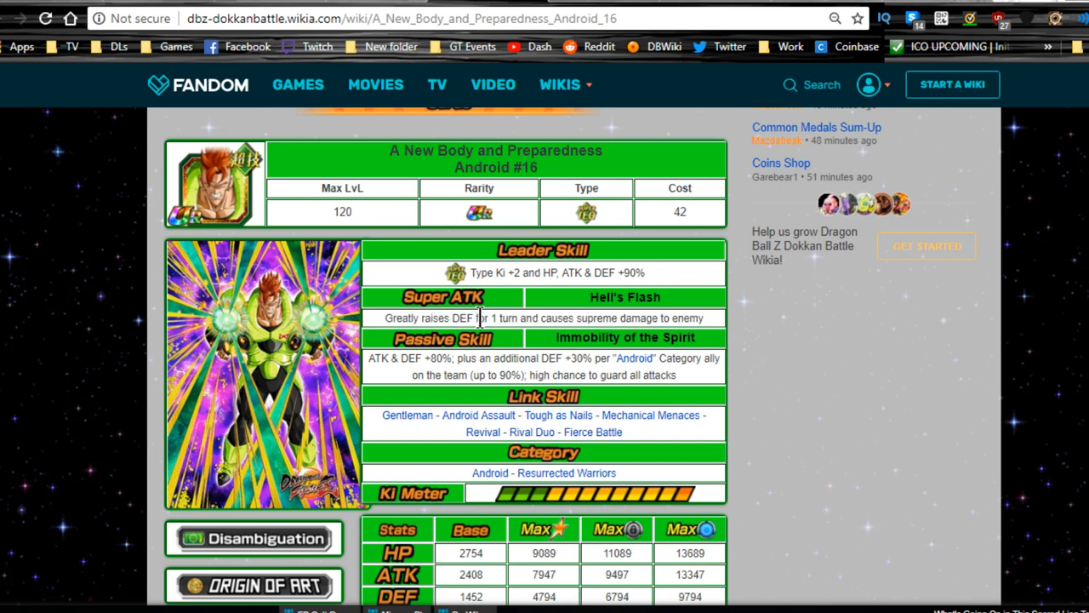
{"action": "triple_click", "coordinate": [480, 318]}
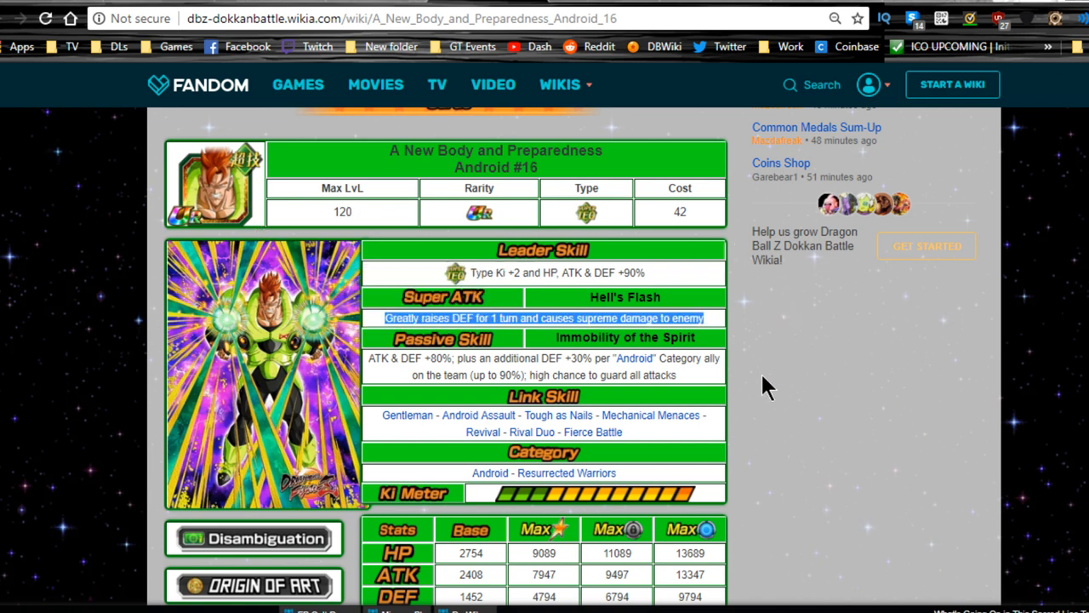
{"action": "mouse_move", "coordinate": [593, 433]}
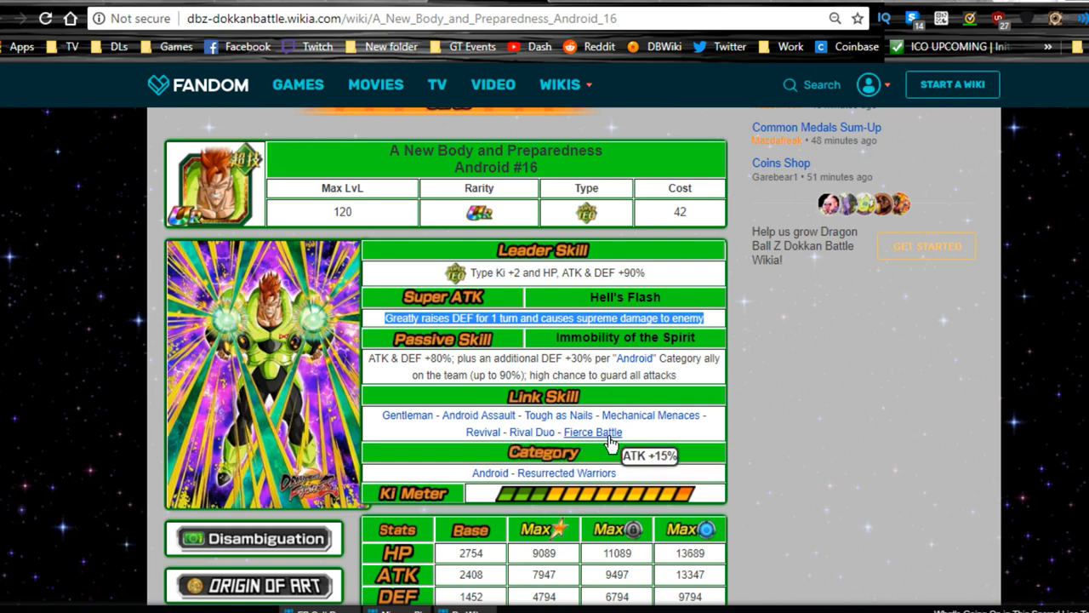
{"action": "scroll", "coordinate": [805, 437], "scroll_direction": "down", "scroll_amount": 2}
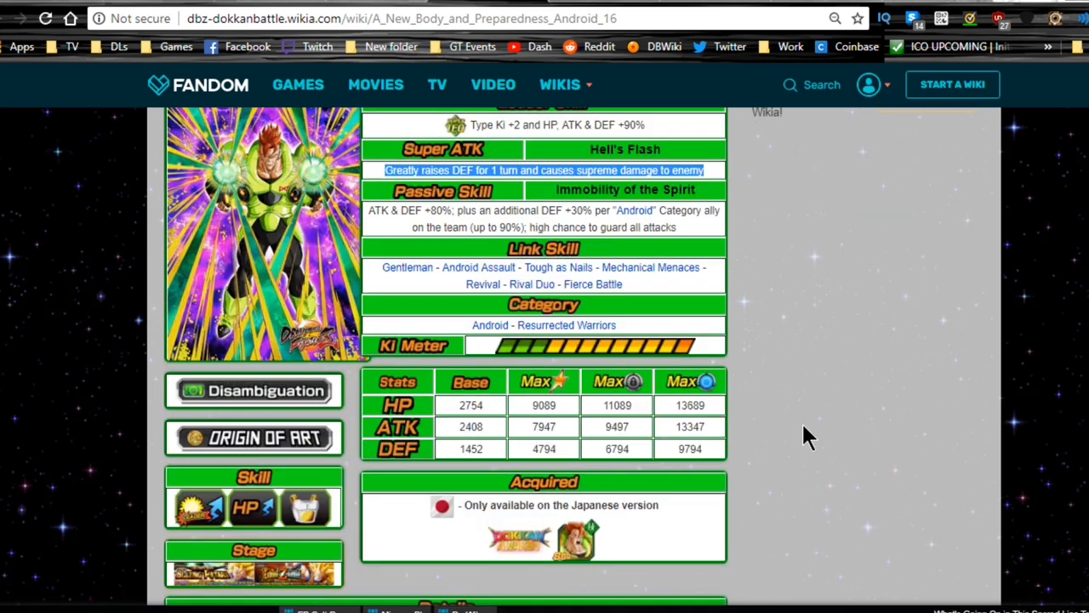
{"action": "double_click", "coordinate": [544, 406]}
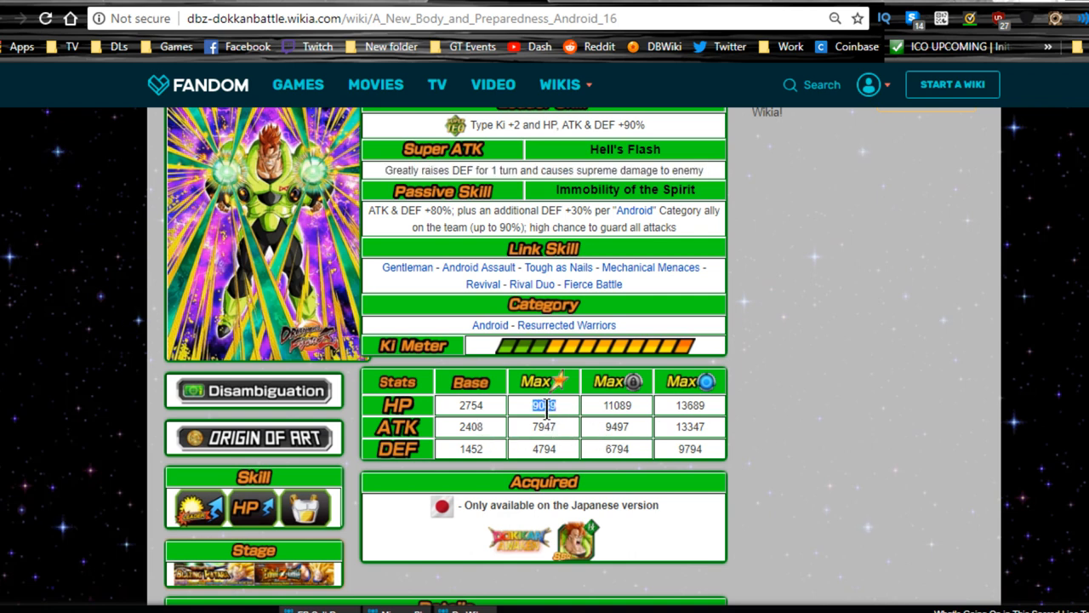
{"action": "left_click", "coordinate": [568, 425]}
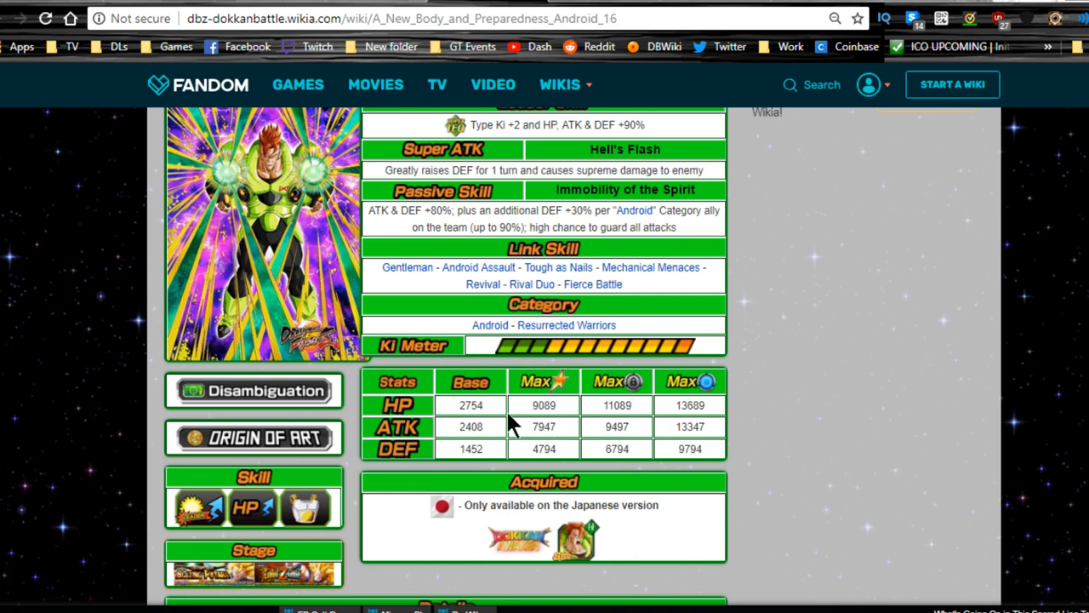
{"action": "double_click", "coordinate": [544, 426]}
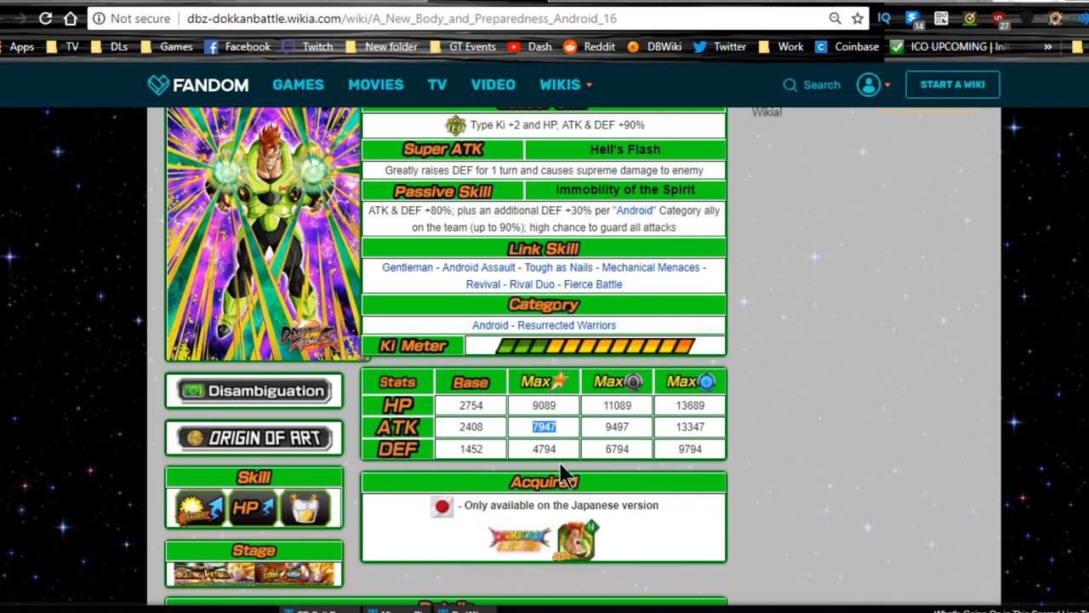
{"action": "scroll", "coordinate": [931, 485], "scroll_direction": "down", "scroll_amount": 3}
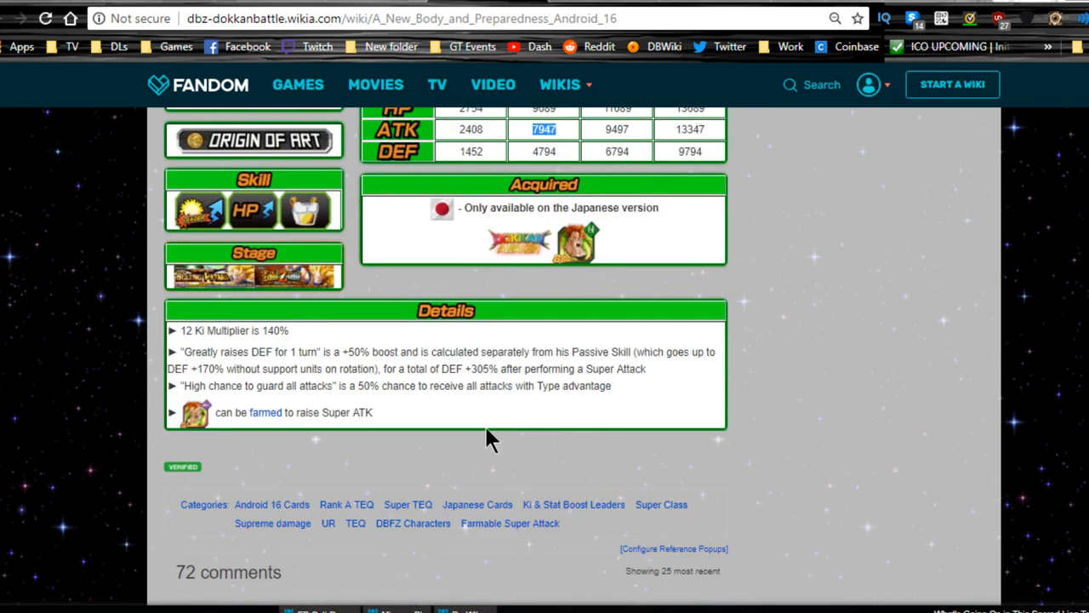
{"action": "triple_click", "coordinate": [232, 331]}
{"action": "mouse_move", "coordinate": [182, 351]}
{"action": "left_mouse_down"}
{"action": "mouse_move", "coordinate": [474, 352]}
{"action": "mouse_move", "coordinate": [446, 354]}
{"action": "mouse_move", "coordinate": [724, 389]}
{"action": "left_mouse_up"}
{"action": "left_click", "coordinate": [194, 365]}
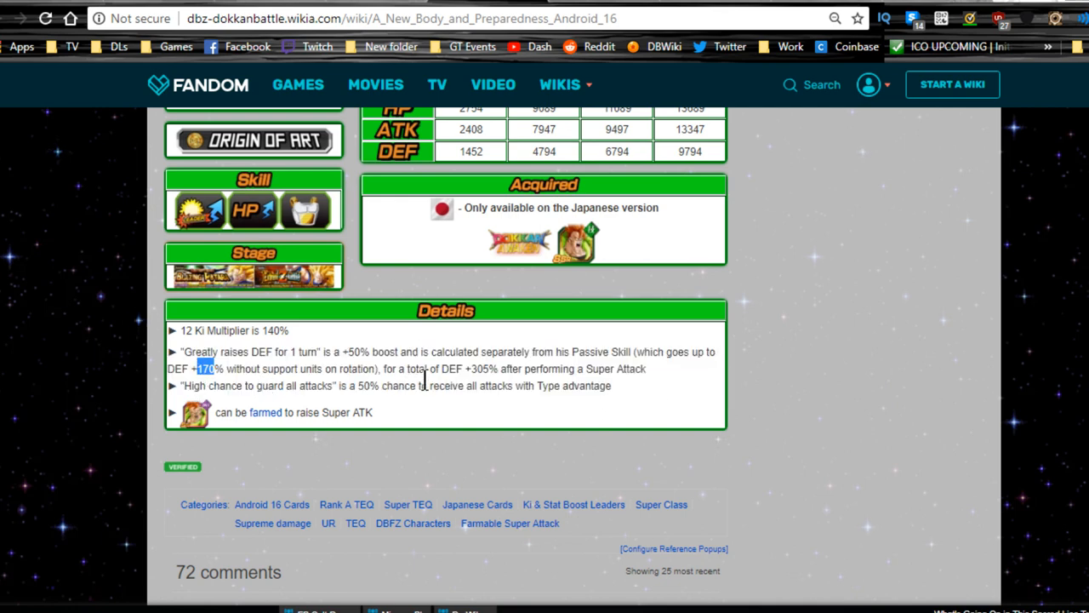
{"action": "left_click_drag", "start_coordinate": [402, 372], "coordinate": [647, 370]}
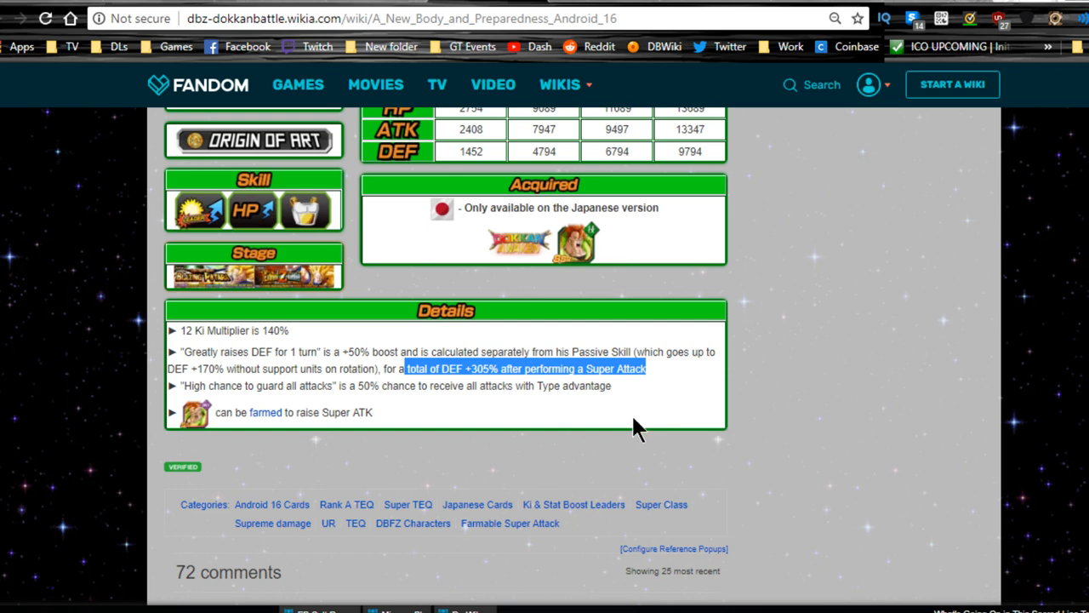
{"action": "scroll", "coordinate": [621, 409], "scroll_direction": "up", "scroll_amount": 2}
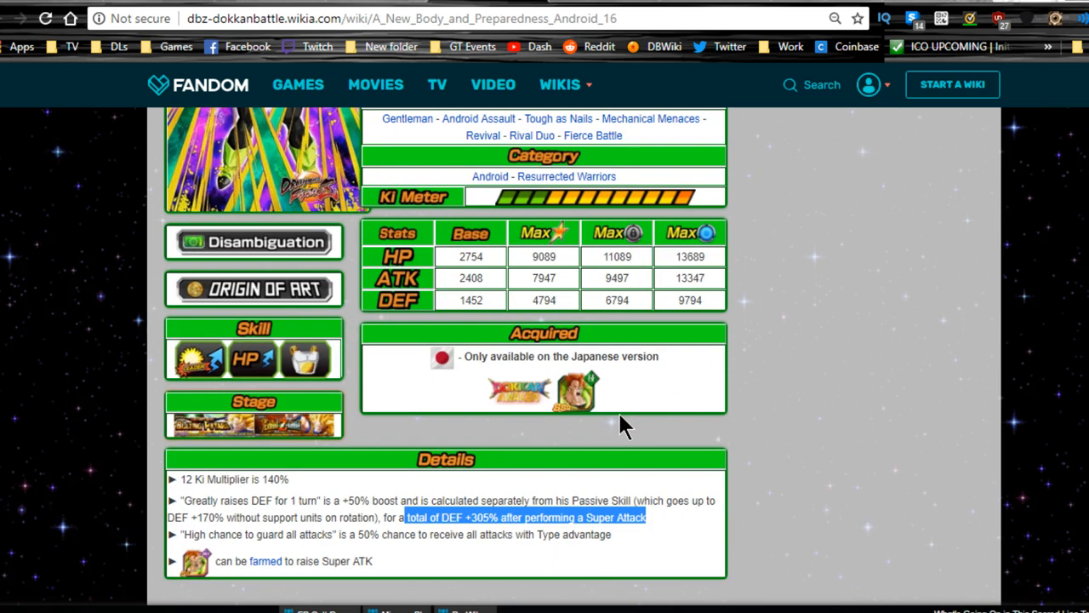
{"action": "triple_click", "coordinate": [464, 366]}
{"action": "left_click", "coordinate": [595, 395]}
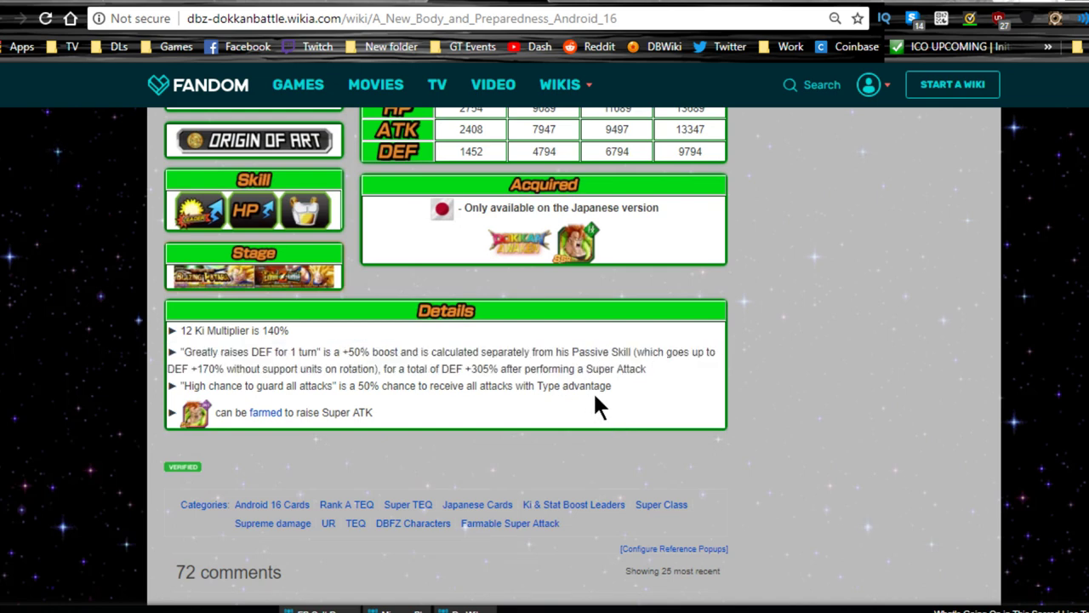
{"action": "double_click", "coordinate": [451, 369]}
{"action": "triple_click", "coordinate": [451, 368]}
{"action": "mouse_move", "coordinate": [442, 369]}
{"action": "left_mouse_down"}
{"action": "mouse_move", "coordinate": [510, 369]}
{"action": "mouse_move", "coordinate": [498, 368]}
{"action": "left_mouse_up"}
{"action": "left_click", "coordinate": [486, 369]}
{"action": "scroll", "coordinate": [498, 396], "scroll_direction": "up", "scroll_amount": 2}
{"action": "scroll", "coordinate": [554, 307], "scroll_direction": "up", "scroll_amount": 2}
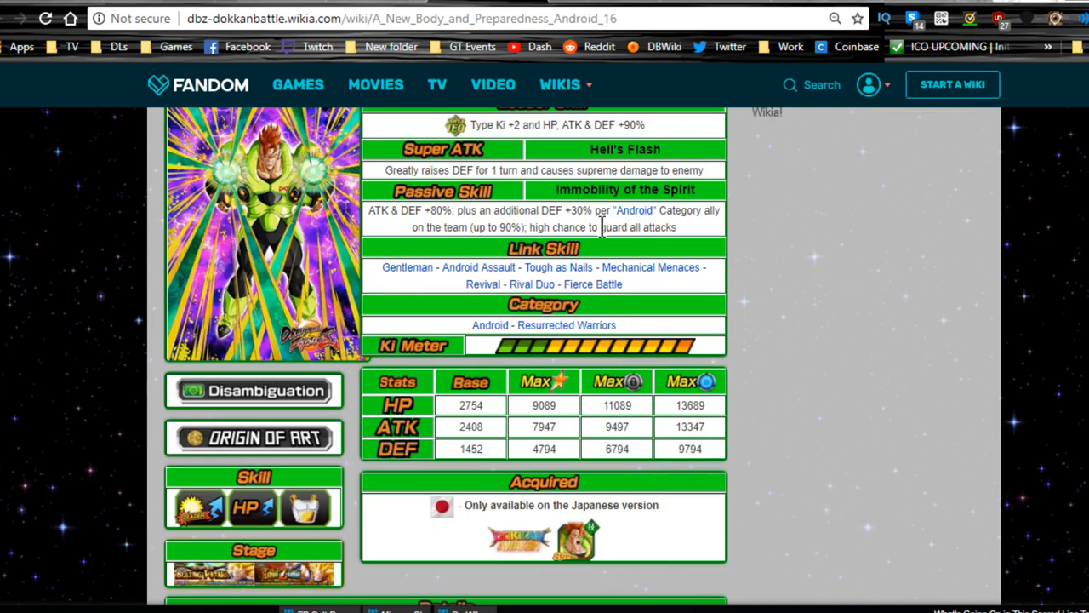
{"action": "scroll", "coordinate": [698, 290], "scroll_direction": "down", "scroll_amount": 2}
{"action": "scroll", "coordinate": [686, 311], "scroll_direction": "down", "scroll_amount": 2}
{"action": "scroll", "coordinate": [685, 315], "scroll_direction": "up", "scroll_amount": 2}
{"action": "scroll", "coordinate": [676, 315], "scroll_direction": "up", "scroll_amount": 2}
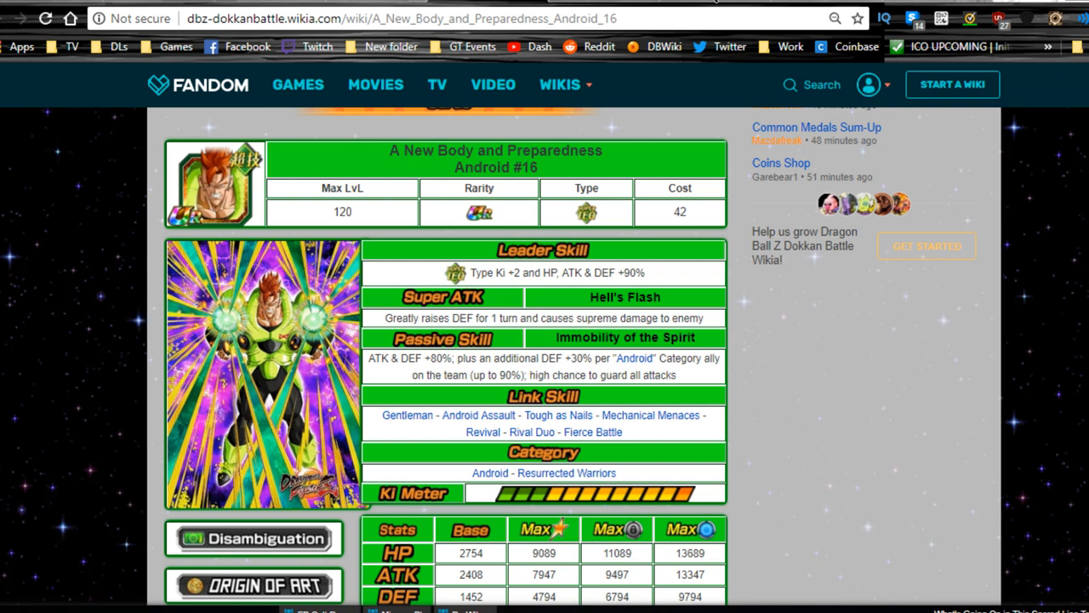
{"action": "left_click", "coordinate": [611, 2]}
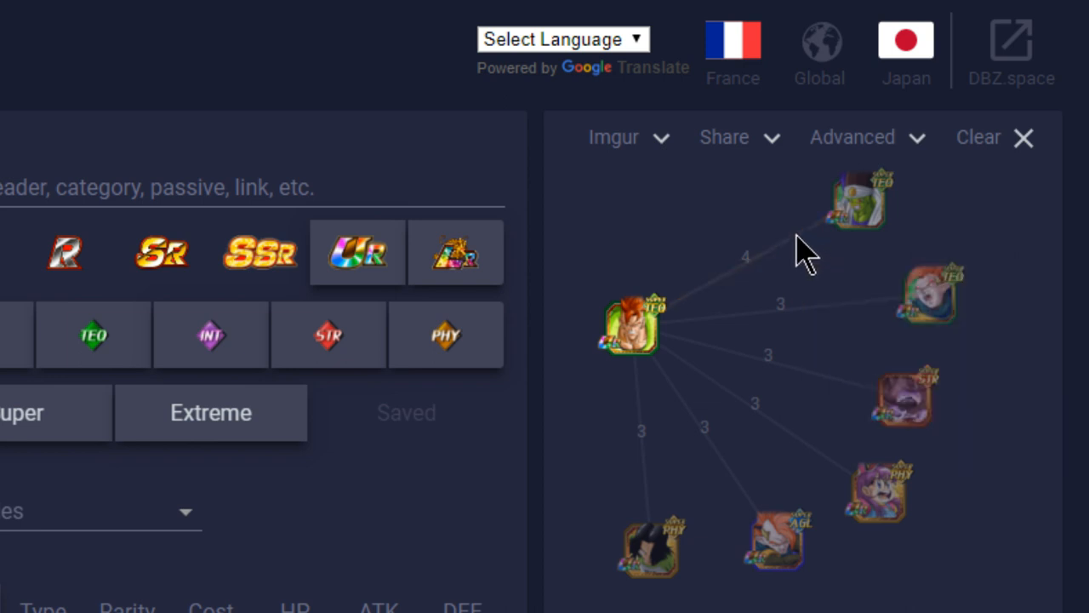
{"action": "mouse_move", "coordinate": [746, 256]}
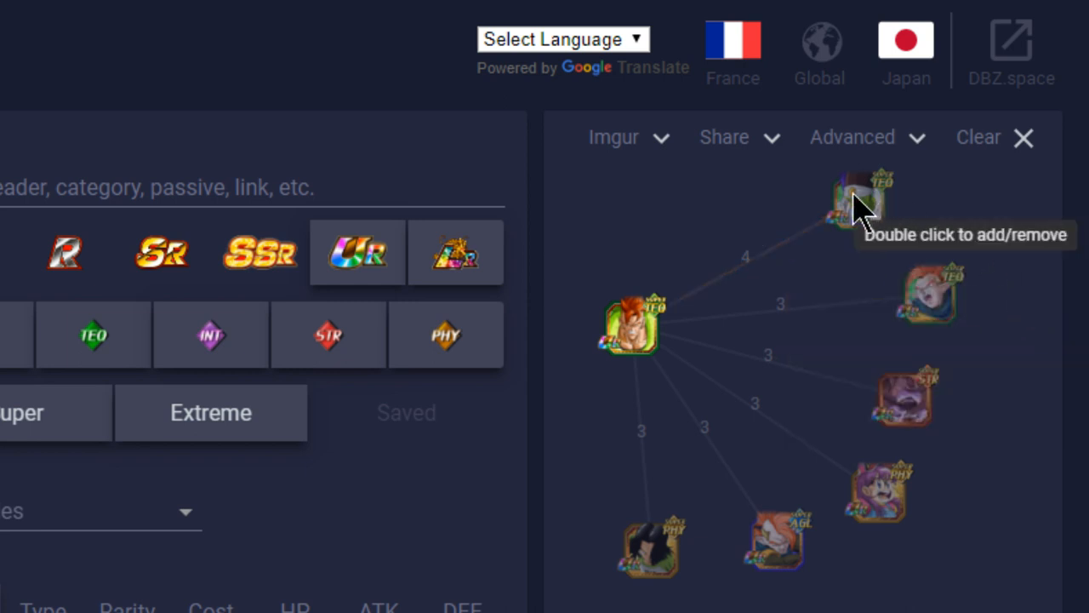
{"action": "scroll", "coordinate": [544, 306], "scroll_direction": "down", "scroll_amount": 3}
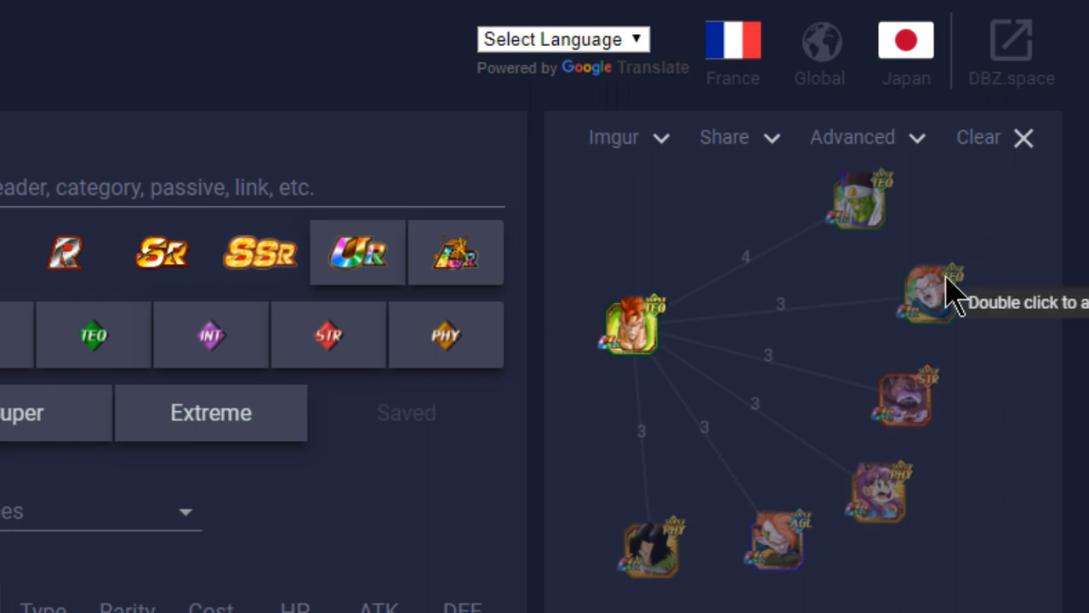
Nudge a partner card away from Android #16 so the graph re-lays out with new partners.
{"action": "left_click_drag", "start_coordinate": [947, 275], "coordinate": [978, 267]}
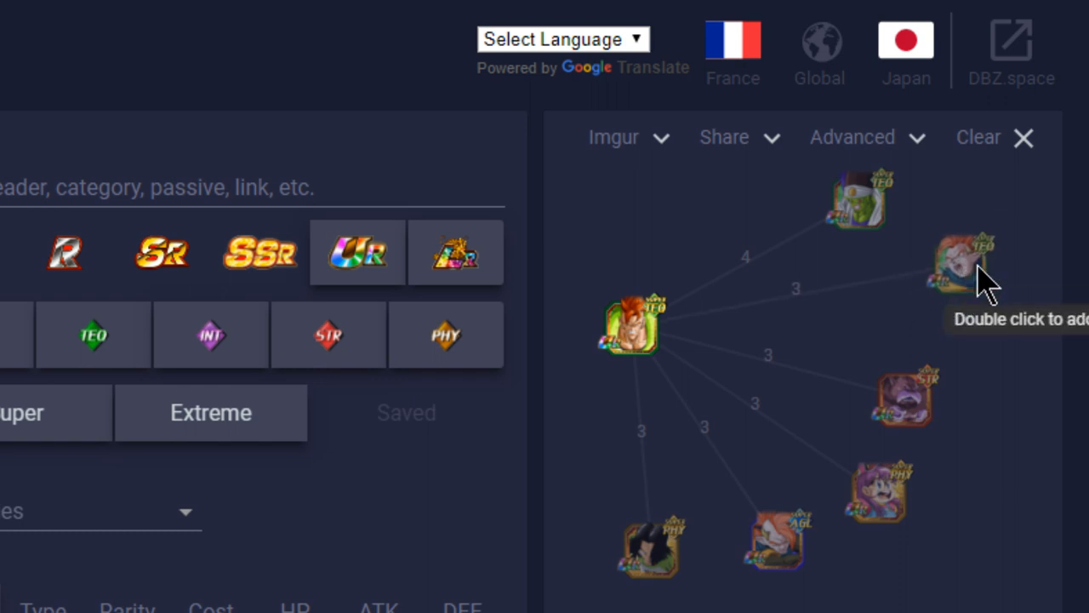
{"action": "scroll", "coordinate": [1072, 324], "scroll_direction": "down", "scroll_amount": 3}
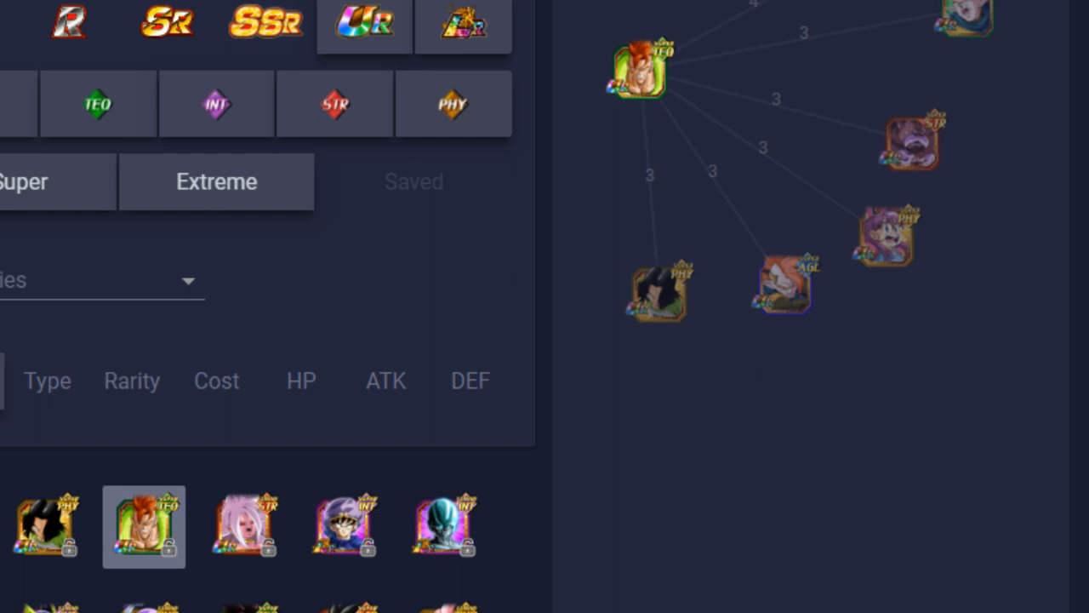
{"action": "scroll", "coordinate": [545, 306], "scroll_direction": "up", "scroll_amount": 3}
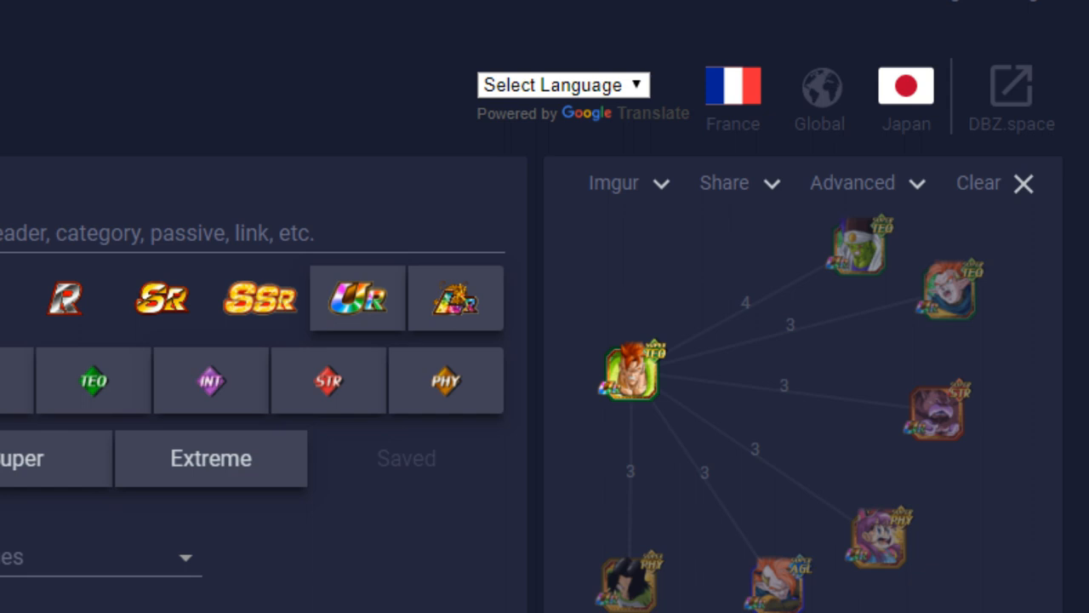
{"action": "scroll", "coordinate": [545, 340], "scroll_direction": "down", "scroll_amount": 2}
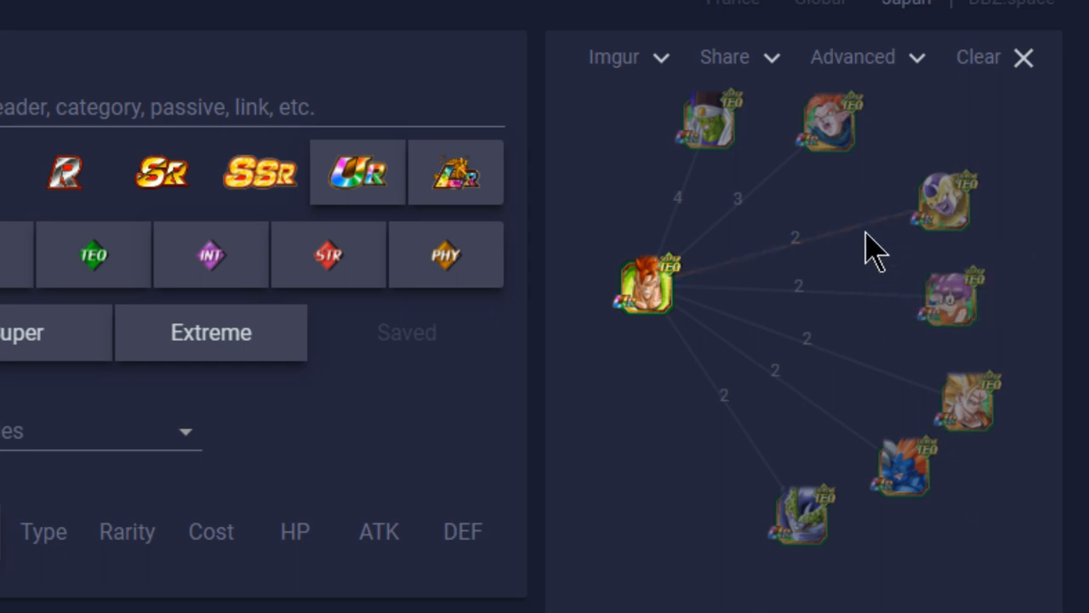
{"action": "mouse_move", "coordinate": [948, 425]}
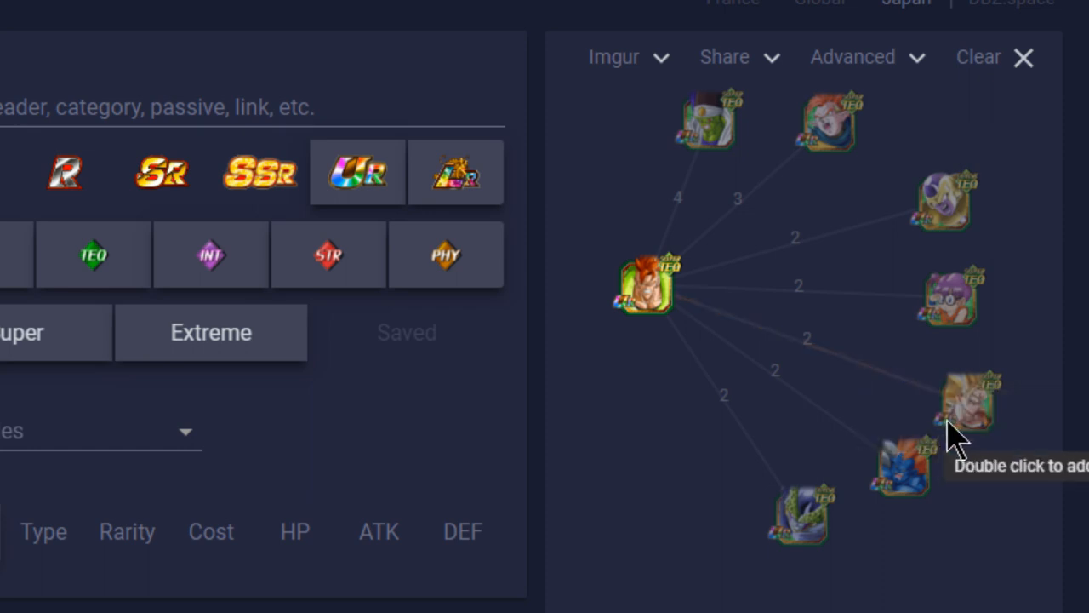
Reposition the Goku card and the lower partner cards to read their shared links.
{"action": "left_click_drag", "start_coordinate": [953, 418], "coordinate": [985, 384]}
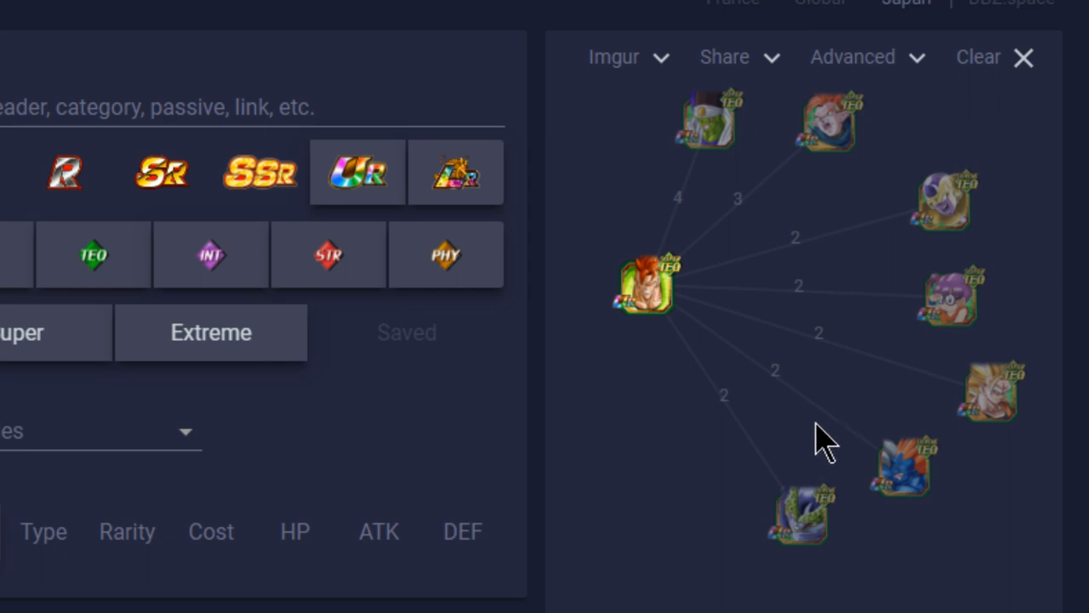
{"action": "mouse_move", "coordinate": [760, 458]}
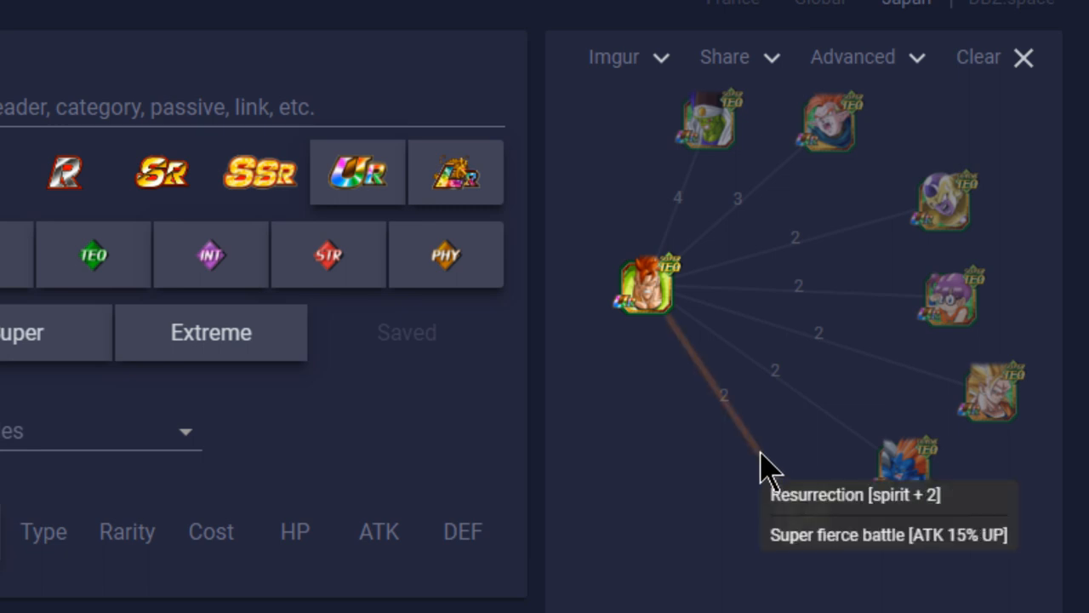
{"action": "mouse_move", "coordinate": [808, 539]}
{"action": "left_mouse_down"}
{"action": "mouse_move", "coordinate": [693, 451]}
{"action": "mouse_move", "coordinate": [669, 554]}
{"action": "mouse_move", "coordinate": [709, 506]}
{"action": "left_mouse_up"}
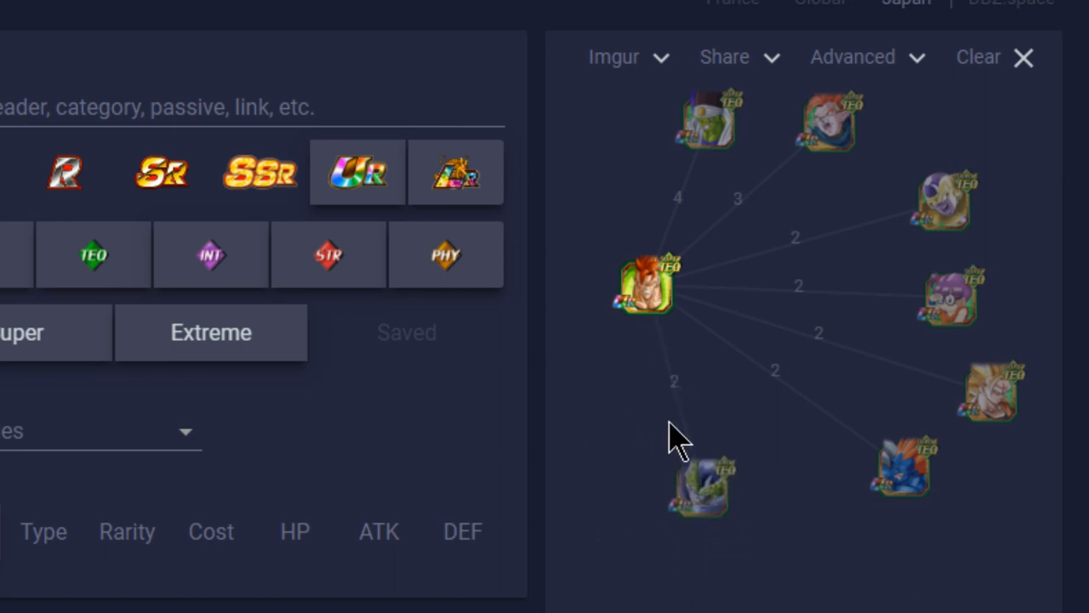
{"action": "left_click_drag", "start_coordinate": [720, 485], "coordinate": [768, 425]}
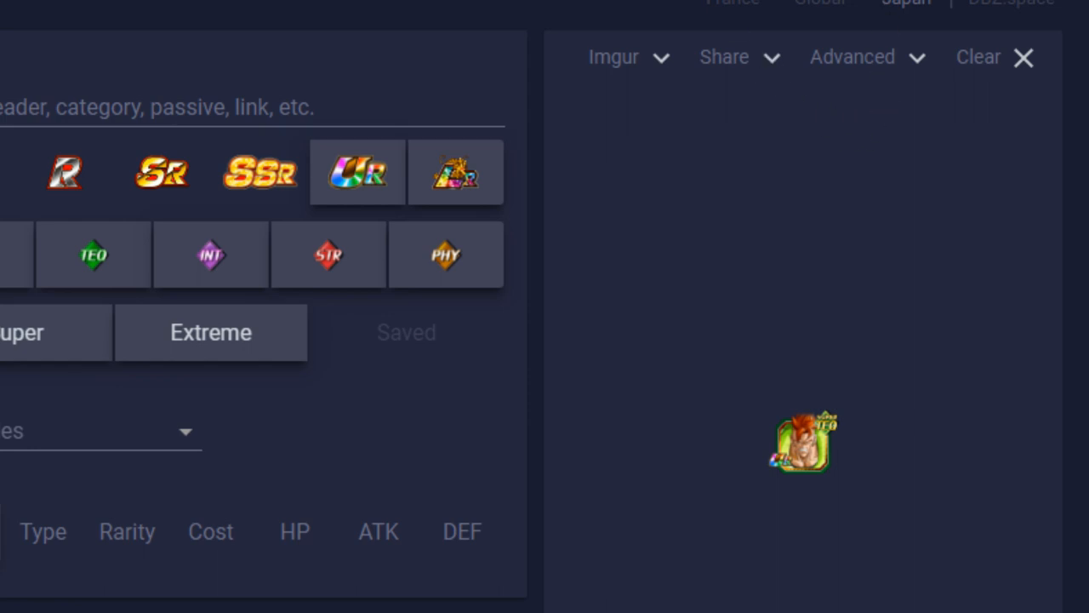
Enable the Advanced graph filtering and spread the two lower partner cards leftward.
{"action": "left_click", "coordinate": [842, 58]}
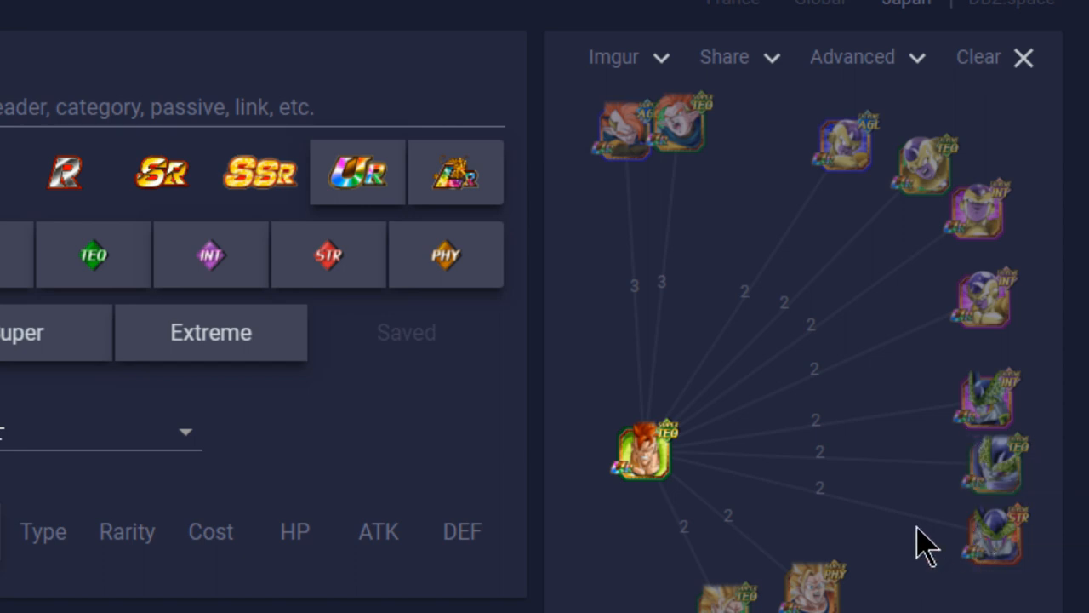
{"action": "mouse_move", "coordinate": [749, 315]}
{"action": "mouse_move", "coordinate": [819, 493]}
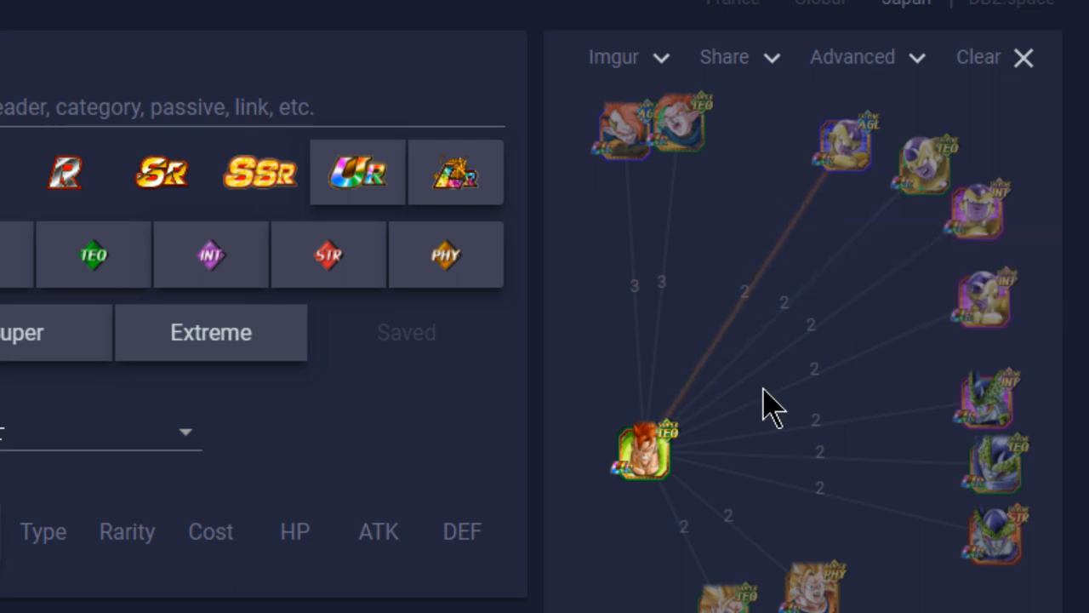
{"action": "left_click_drag", "start_coordinate": [778, 590], "coordinate": [634, 591]}
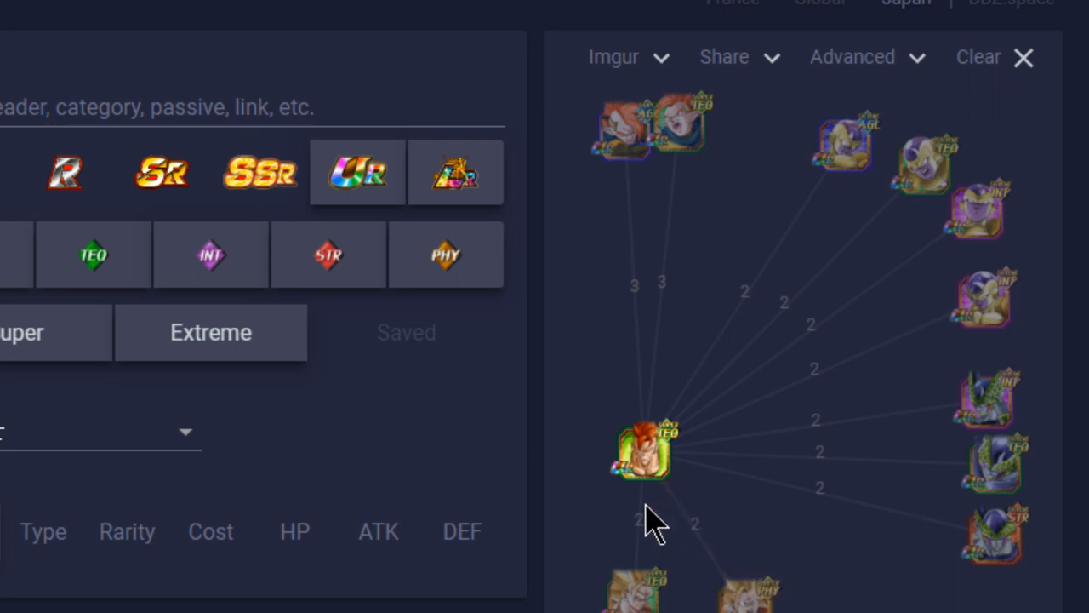
{"action": "mouse_move", "coordinate": [1004, 158]}
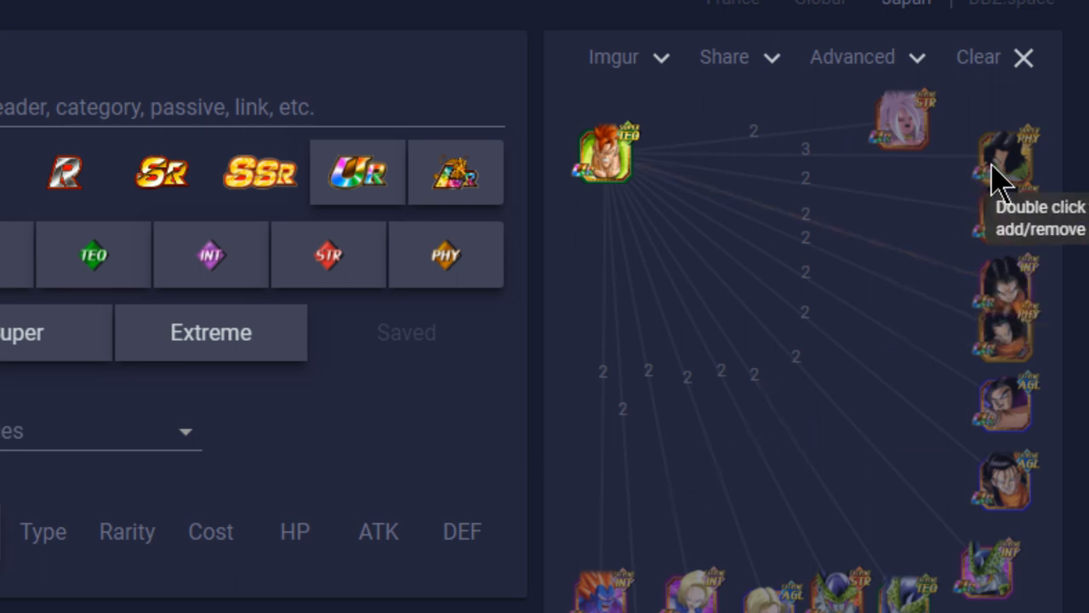
{"action": "left_click_drag", "start_coordinate": [996, 175], "coordinate": [1000, 158]}
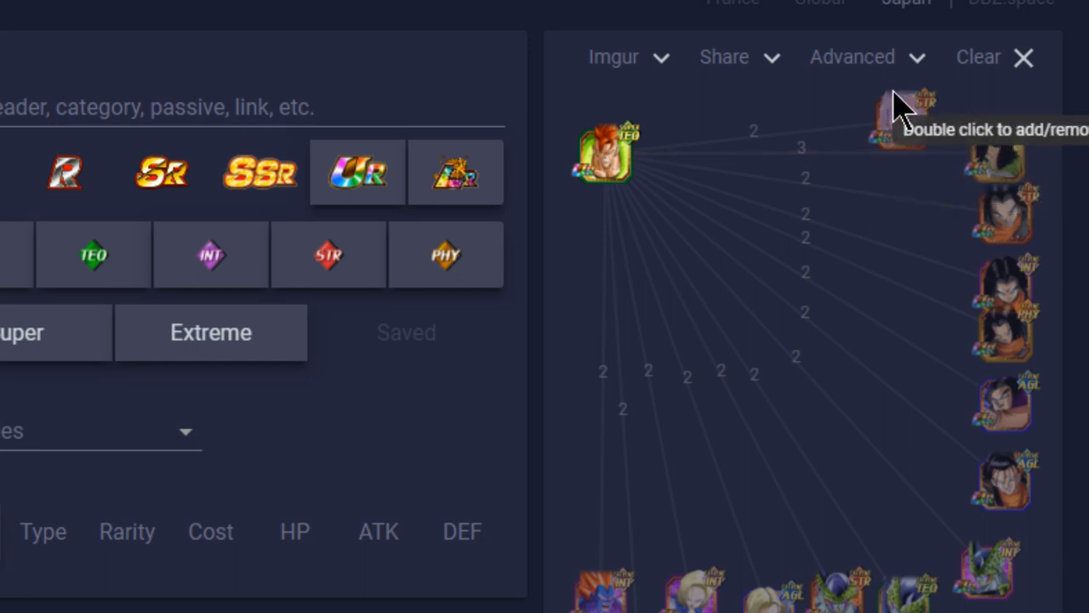
{"action": "scroll", "coordinate": [544, 341], "scroll_direction": "down", "scroll_amount": 3}
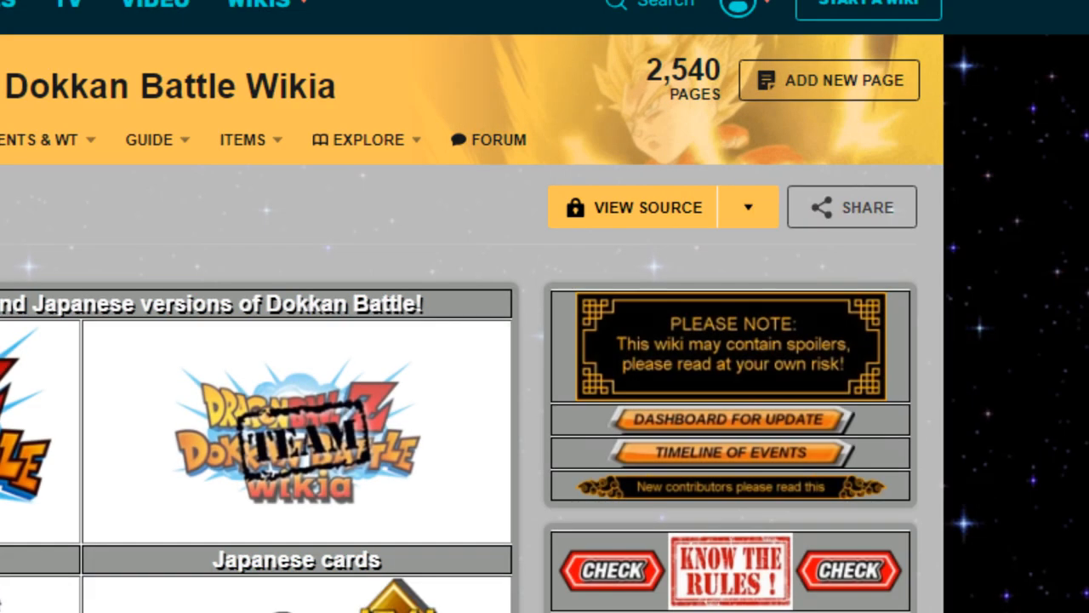
{"action": "scroll", "coordinate": [121, 414], "scroll_direction": "down", "scroll_amount": 3}
Reach the featured Android #21 (Transformed) card page and highlight its transformation condition in Details.
{"action": "left_click", "coordinate": [500, 512]}
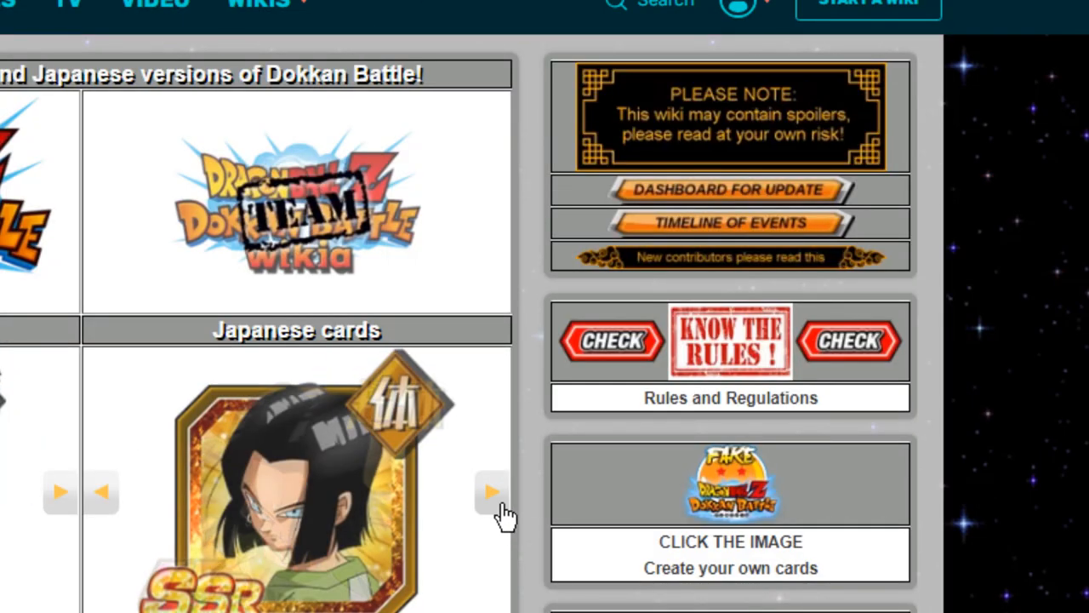
{"action": "left_click", "coordinate": [324, 467]}
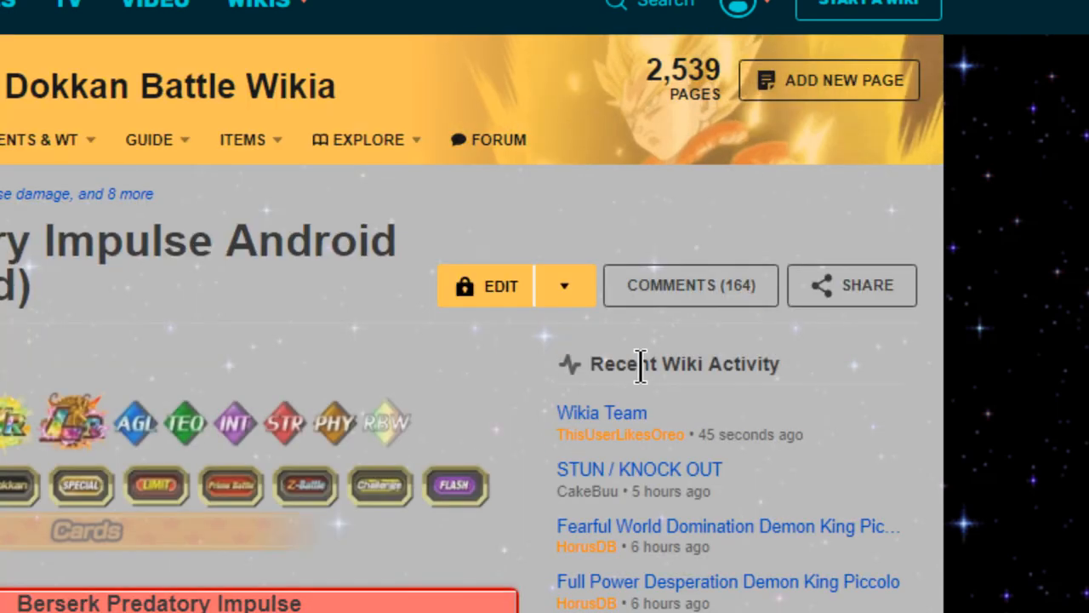
{"action": "scroll", "coordinate": [640, 366], "scroll_direction": "down", "scroll_amount": 5}
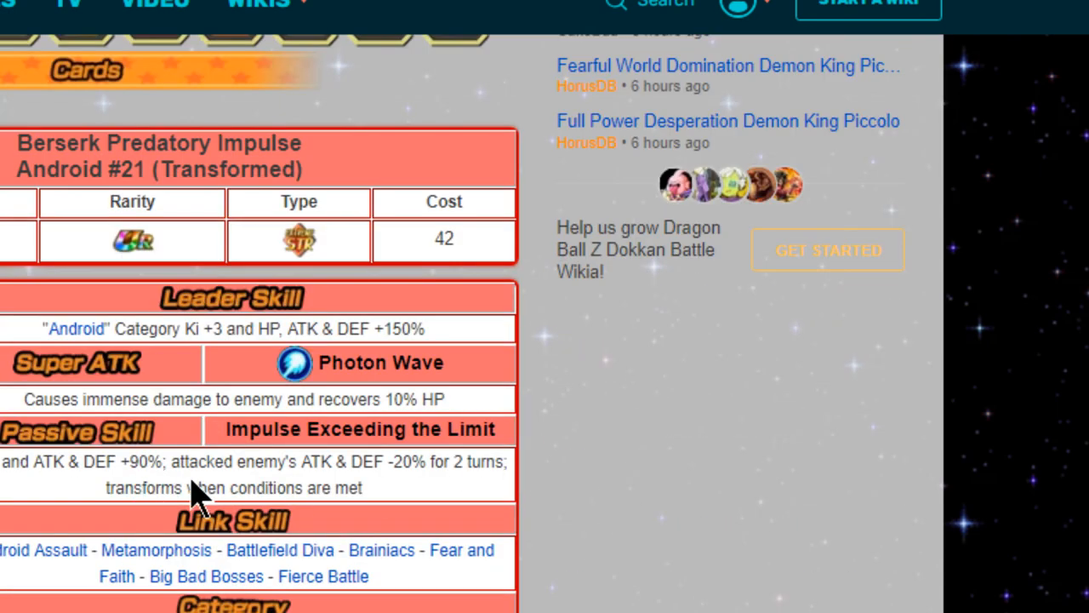
{"action": "scroll", "coordinate": [334, 510], "scroll_direction": "down", "scroll_amount": 5}
{"action": "scroll", "coordinate": [338, 515], "scroll_direction": "down", "scroll_amount": 5}
{"action": "scroll", "coordinate": [259, 340], "scroll_direction": "up", "scroll_amount": 3}
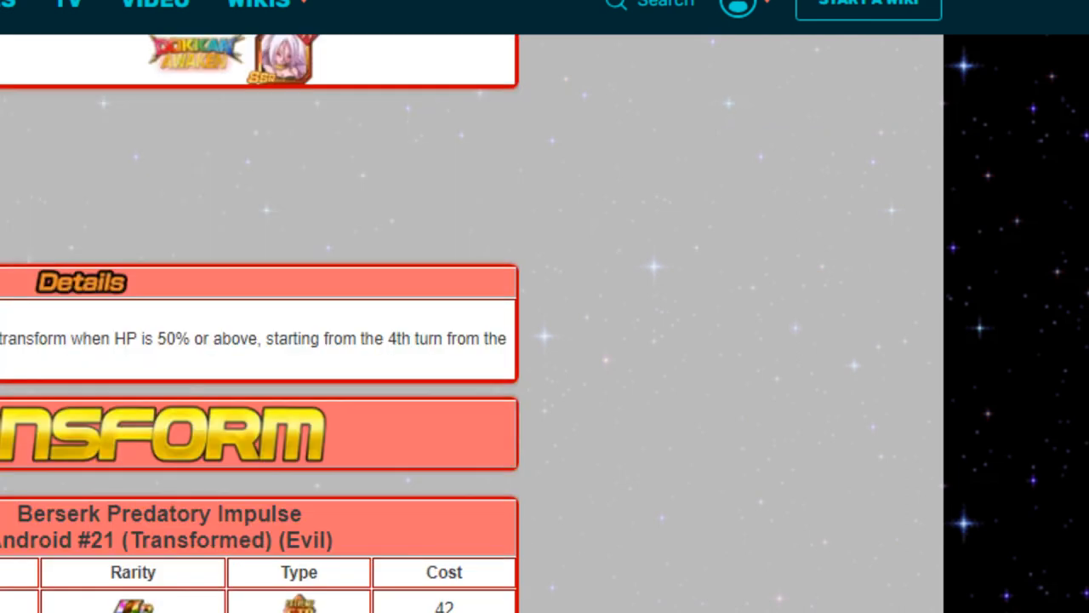
{"action": "left_click_drag", "start_coordinate": [4, 338], "coordinate": [229, 366]}
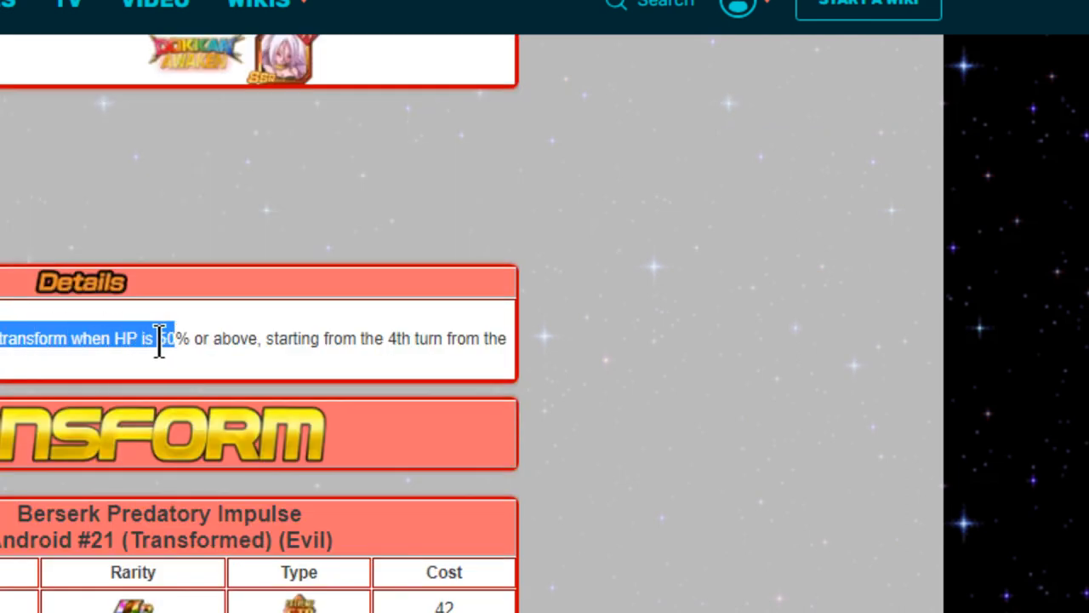
{"action": "double_click", "coordinate": [234, 338]}
{"action": "left_click_drag", "start_coordinate": [268, 338], "coordinate": [479, 338]}
{"action": "scroll", "coordinate": [451, 357], "scroll_direction": "up", "scroll_amount": 3}
{"action": "scroll", "coordinate": [451, 357], "scroll_direction": "up", "scroll_amount": 6}
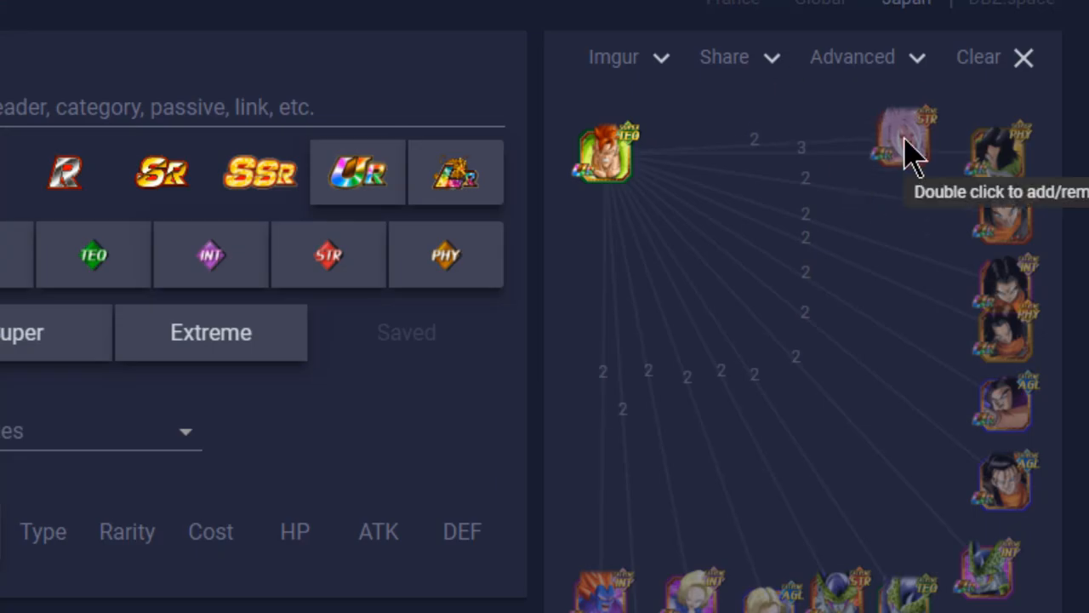
Toggle the Android #21 card's extra partners off again and remove the bottom-left partner card.
{"action": "double_click", "coordinate": [921, 123]}
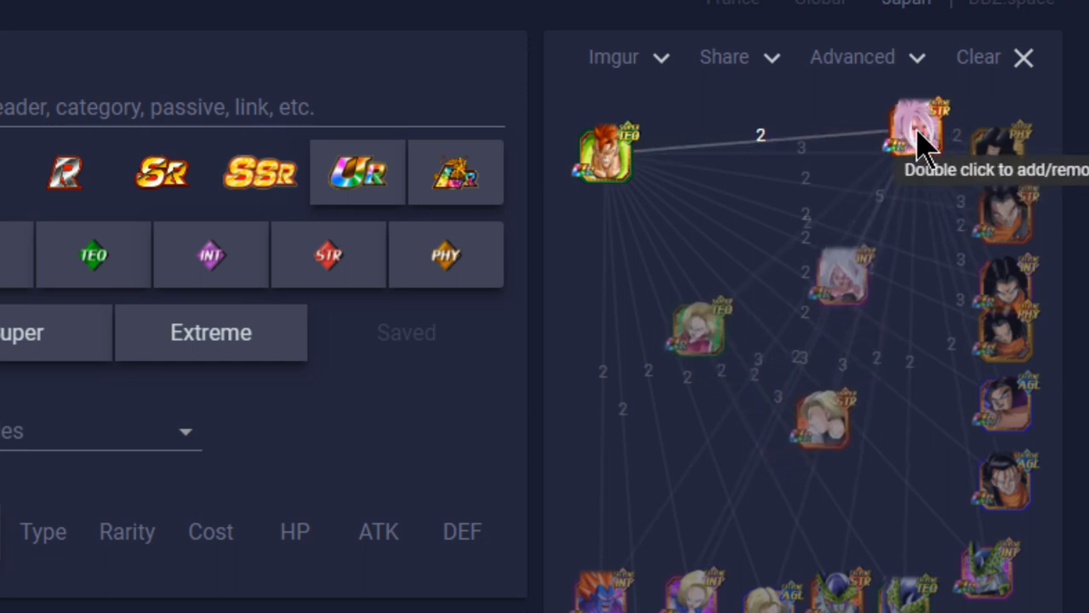
{"action": "double_click", "coordinate": [895, 140]}
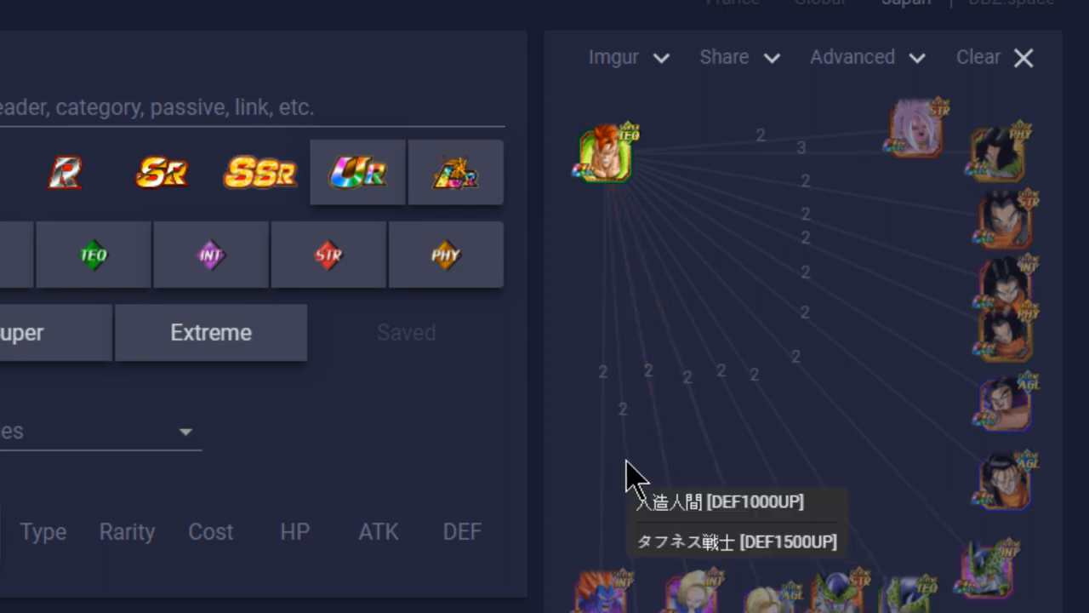
{"action": "mouse_move", "coordinate": [604, 477]}
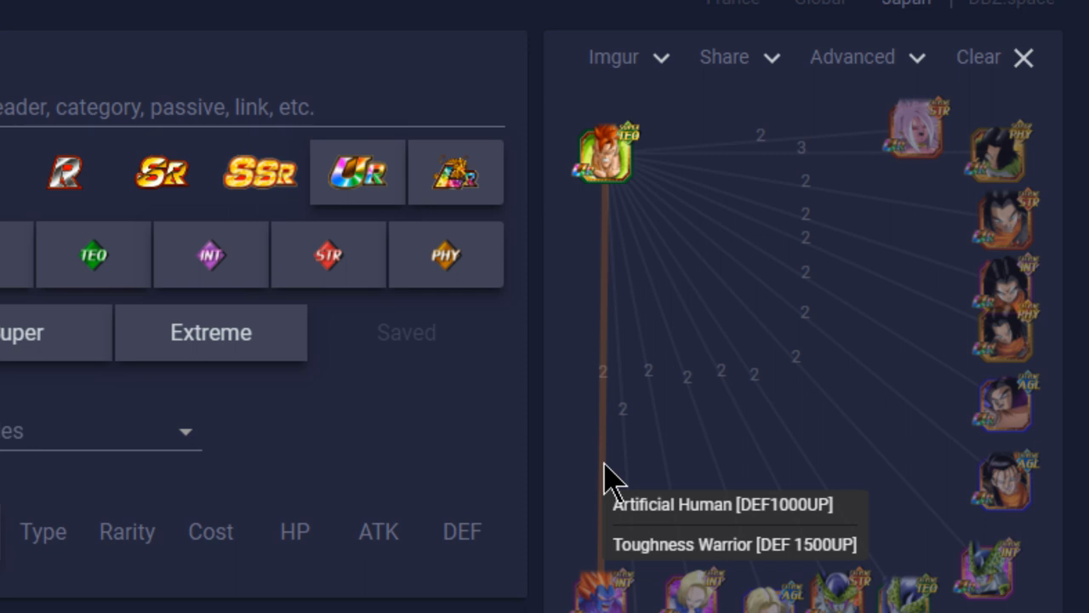
{"action": "double_click", "coordinate": [602, 594]}
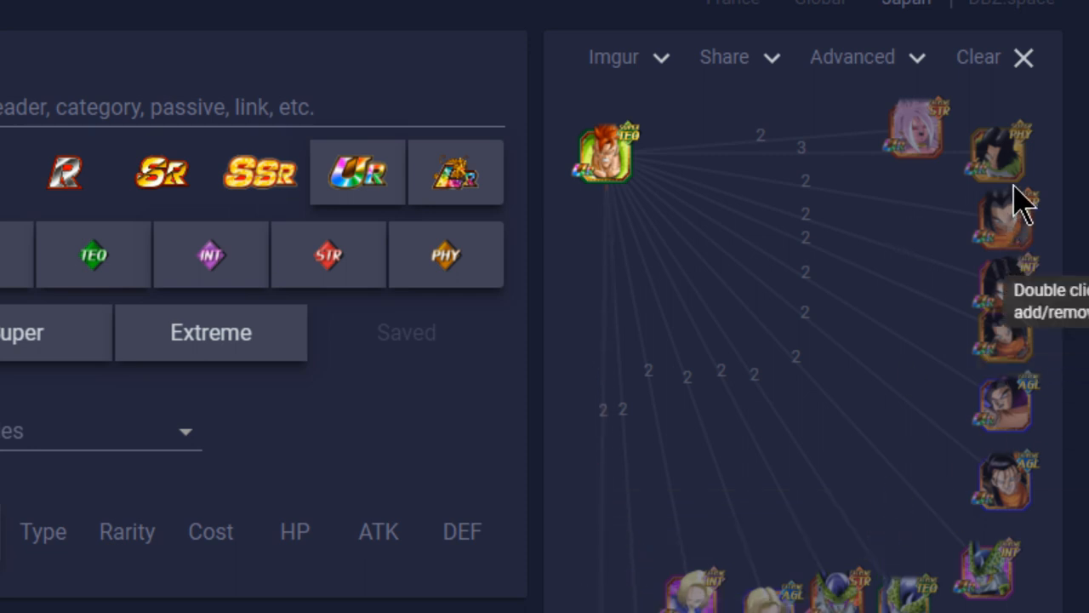
Move the PHY card, the STR Android #21 card and the TEQ Cell card up beside Android #16.
{"action": "left_click_drag", "start_coordinate": [1004, 162], "coordinate": [705, 133]}
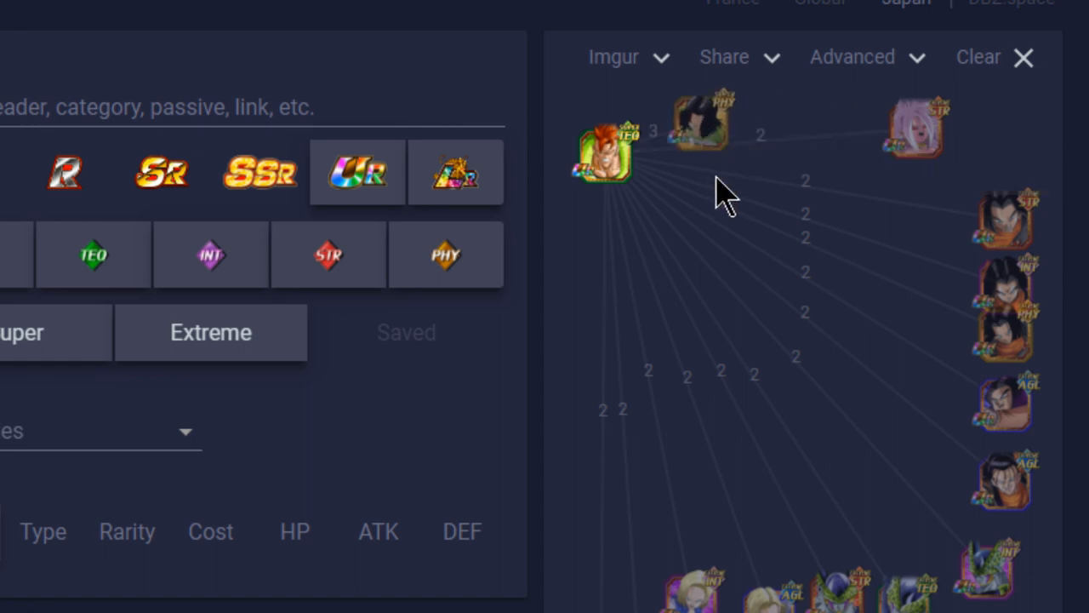
{"action": "mouse_move", "coordinate": [924, 146]}
{"action": "left_mouse_down"}
{"action": "mouse_move", "coordinate": [961, 170]}
{"action": "mouse_move", "coordinate": [923, 153]}
{"action": "left_mouse_up"}
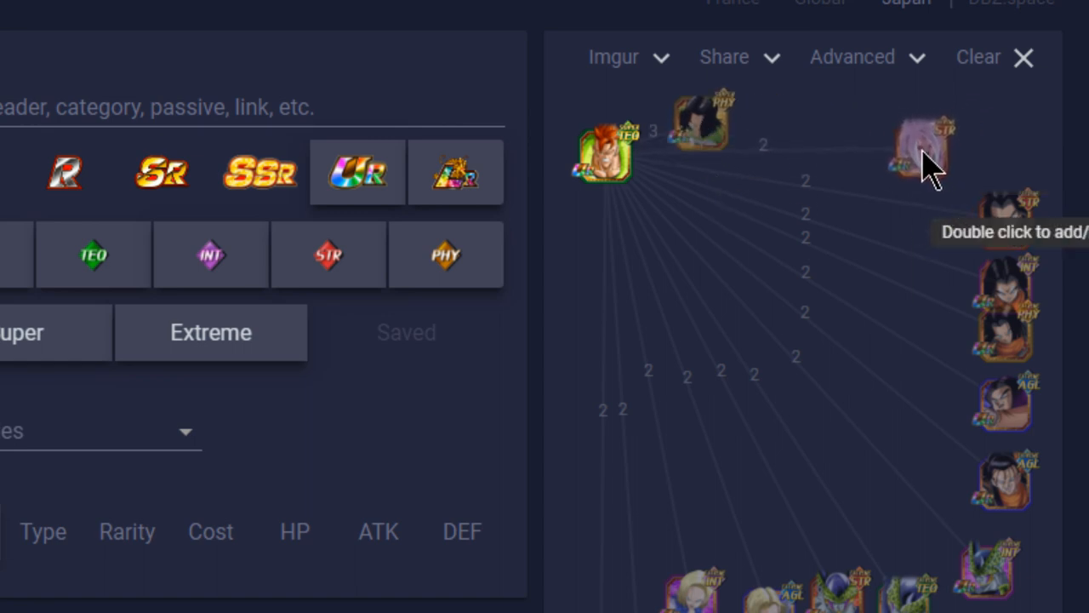
{"action": "left_click_drag", "start_coordinate": [932, 168], "coordinate": [950, 173]}
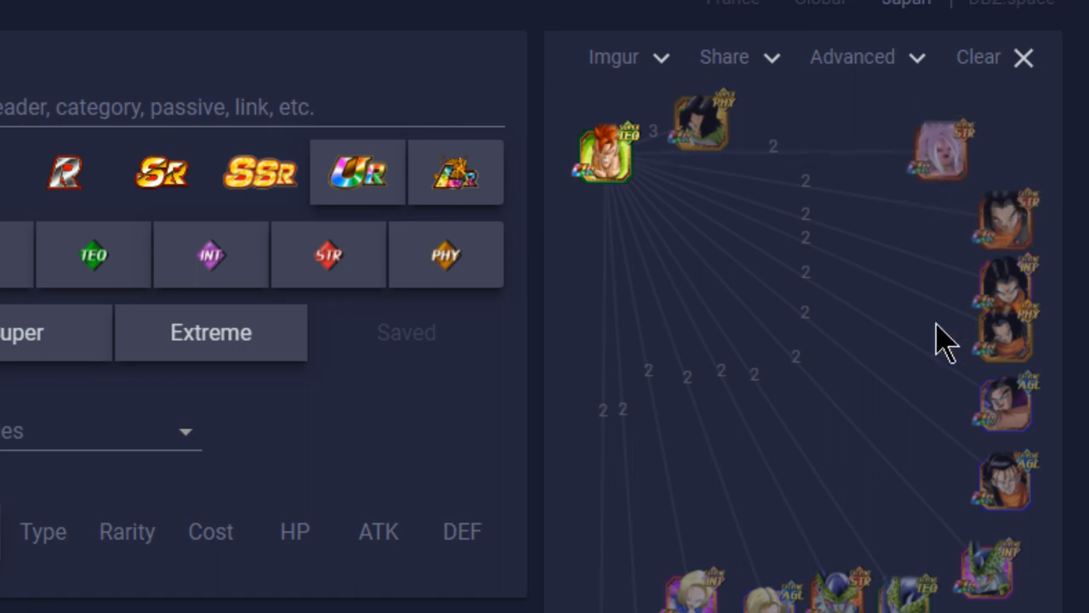
{"action": "left_click_drag", "start_coordinate": [917, 588], "coordinate": [884, 121]}
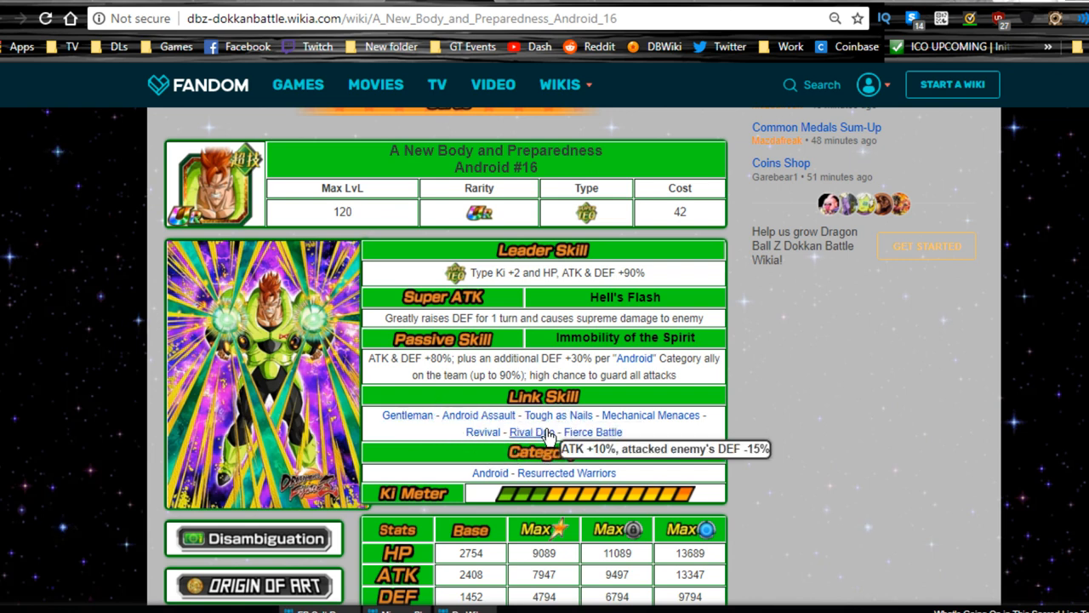
{"action": "mouse_move", "coordinate": [532, 433]}
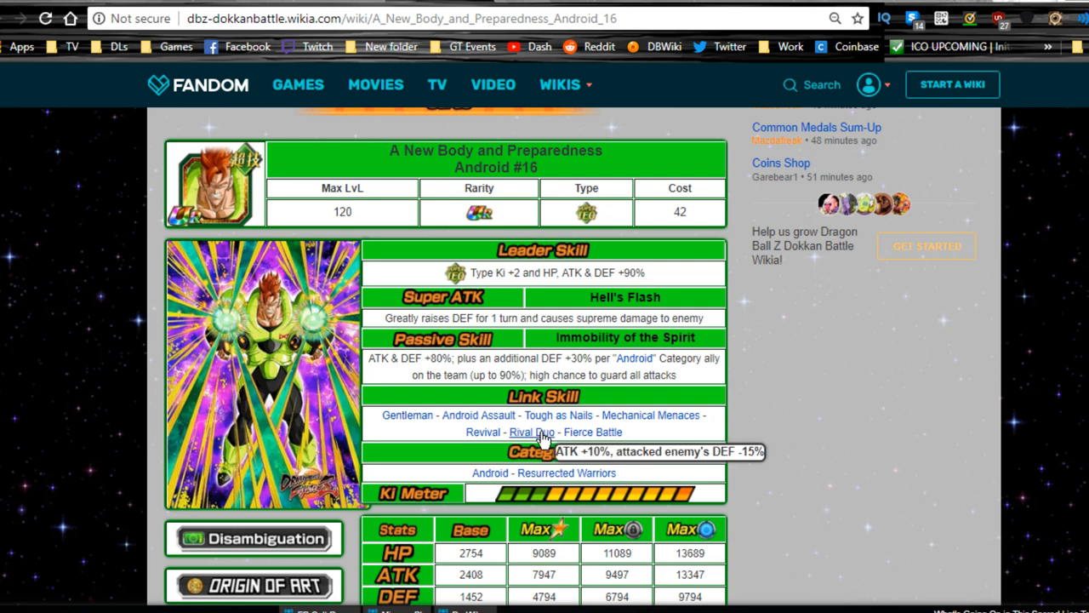
Highlight the Revival, Rival Duo and Fierce Battle link skills, then switch to the dokkanbattlebuilder tab.
{"action": "left_click_drag", "start_coordinate": [461, 432], "coordinate": [635, 454]}
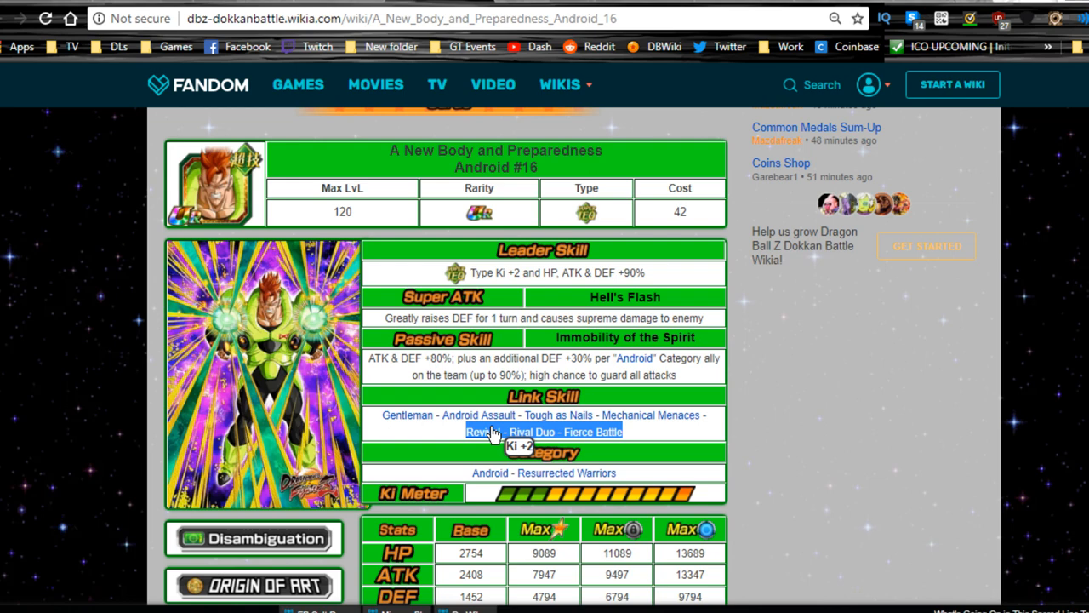
{"action": "left_click", "coordinate": [669, 388]}
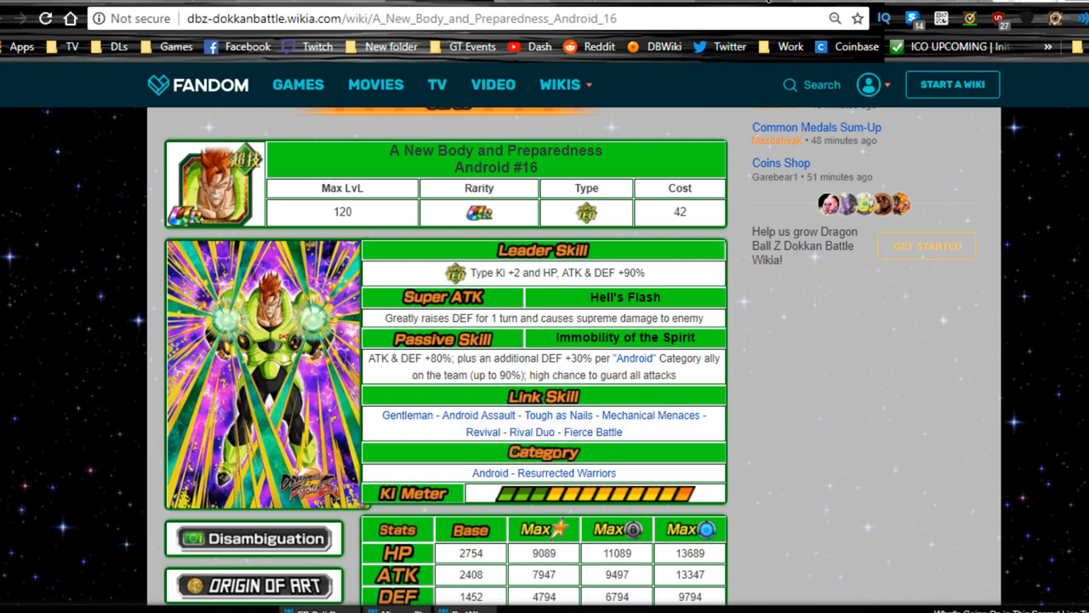
{"action": "left_click", "coordinate": [552, 2]}
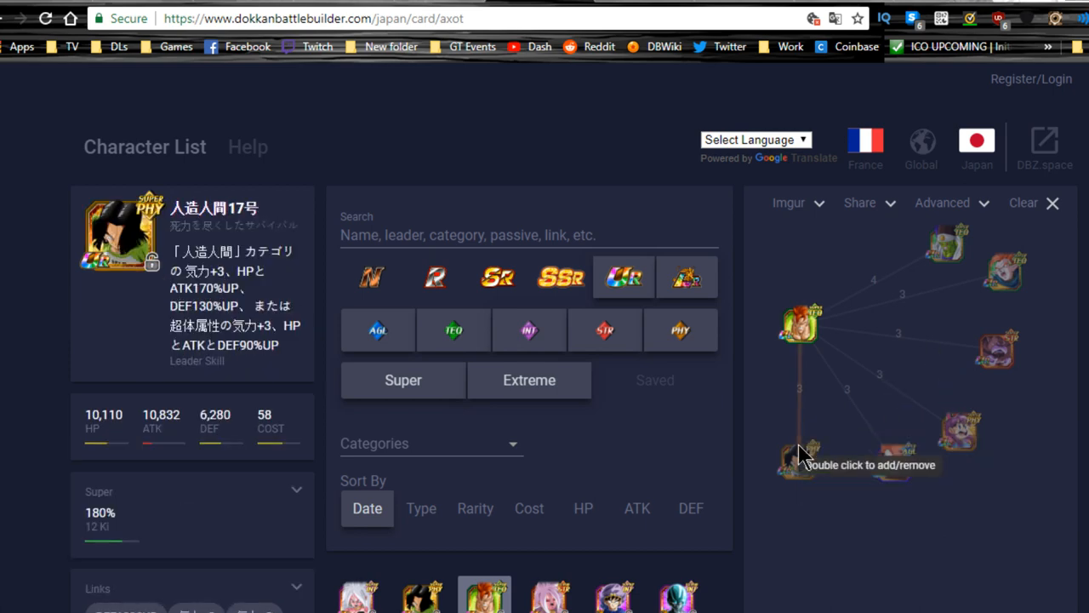
Switch from the Android No. 16 stats view to the wiki's Android #21 (Transformed) tab.
{"action": "left_click", "coordinate": [456, 2]}
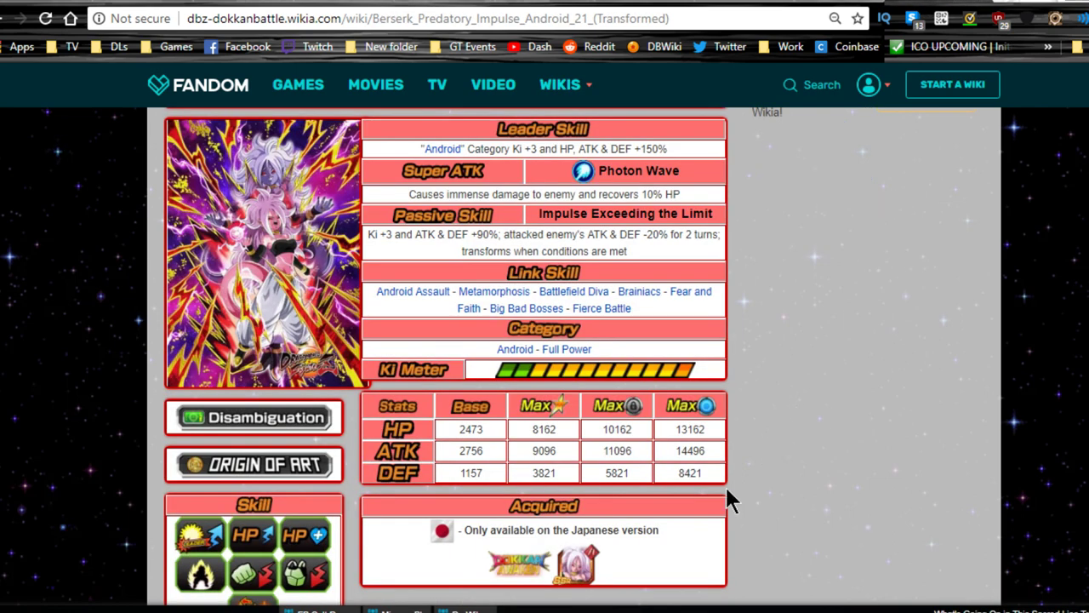
{"action": "scroll", "coordinate": [727, 500], "scroll_direction": "down", "scroll_amount": 5}
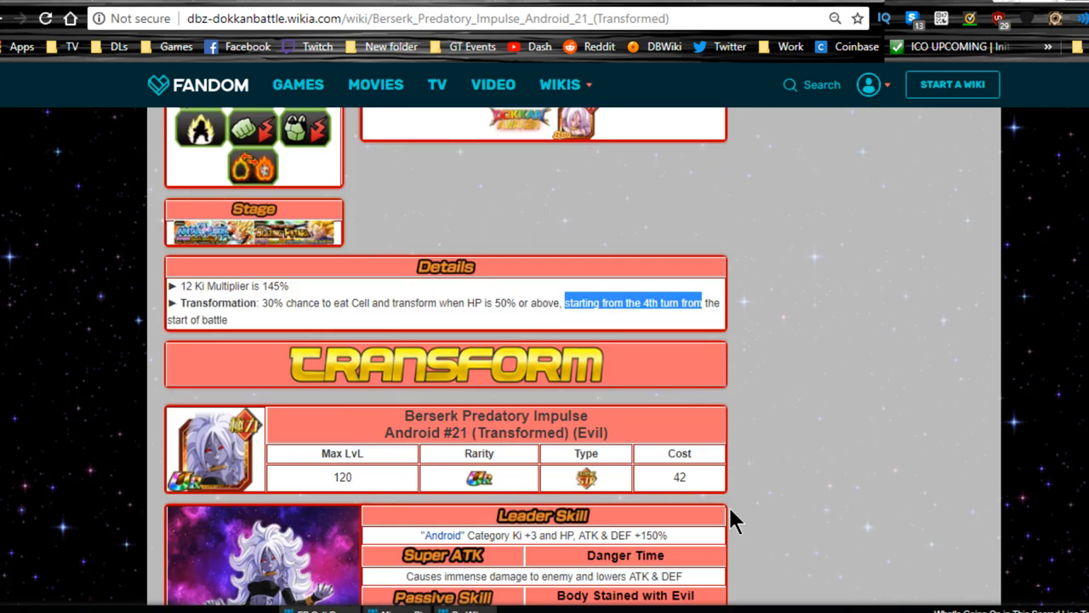
{"action": "scroll", "coordinate": [723, 498], "scroll_direction": "up", "scroll_amount": 2}
{"action": "scroll", "coordinate": [719, 495], "scroll_direction": "down", "scroll_amount": 10}
{"action": "scroll", "coordinate": [719, 502], "scroll_direction": "up", "scroll_amount": 4}
{"action": "scroll", "coordinate": [749, 426], "scroll_direction": "up", "scroll_amount": 10}
Search 'android 21' and navigate via Android #21 (Normal) to the Conflicted Mind Android #21 (Transformed) (Good) card.
{"action": "left_click", "coordinate": [792, 85]}
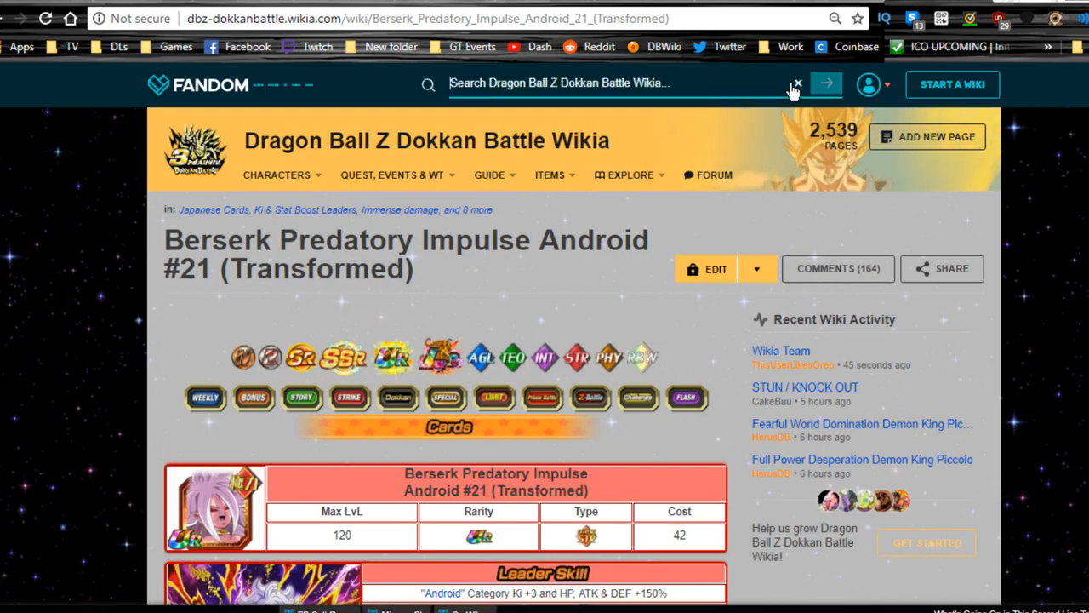
{"action": "type", "text": "android 2"}
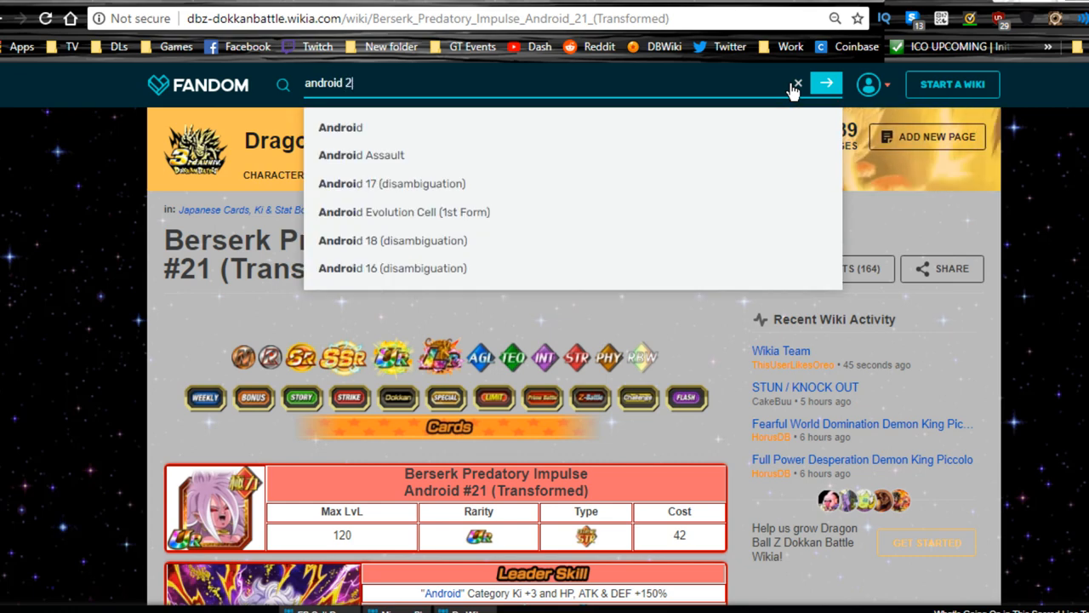
{"action": "type", "text": "1"}
{"action": "left_click", "coordinate": [375, 130]}
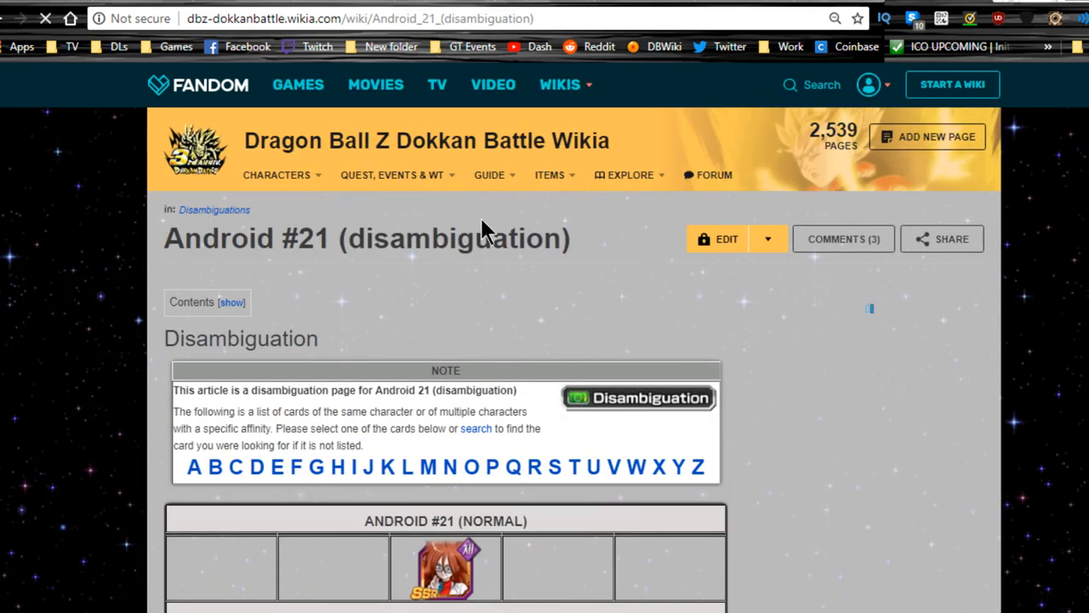
{"action": "scroll", "coordinate": [545, 374], "scroll_direction": "down", "scroll_amount": 3}
{"action": "left_click", "coordinate": [444, 271]}
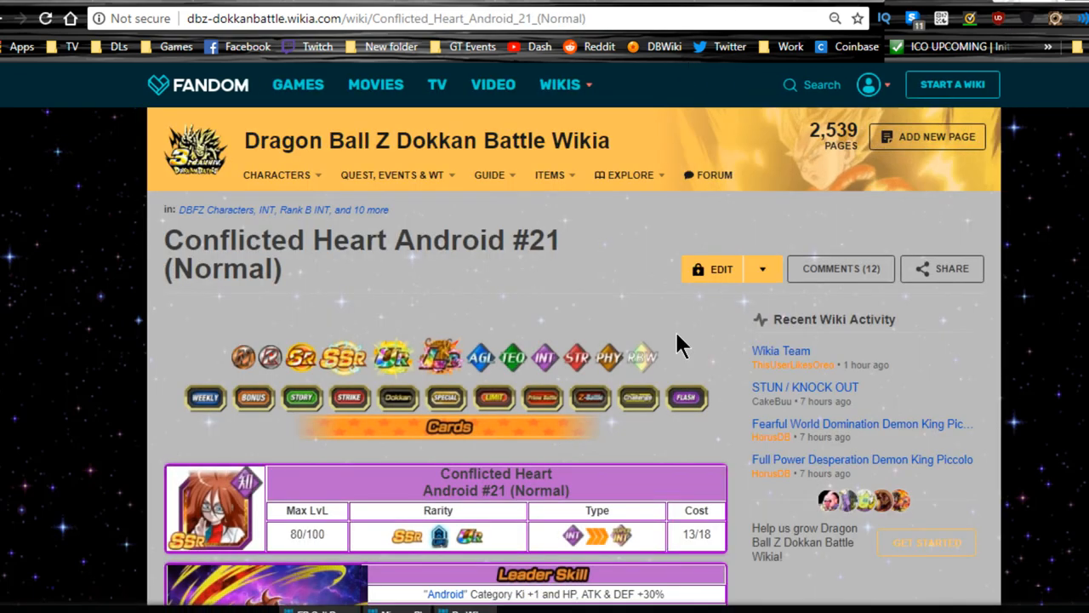
{"action": "scroll", "coordinate": [675, 332], "scroll_direction": "down", "scroll_amount": 3}
{"action": "left_click_drag", "start_coordinate": [508, 383], "coordinate": [675, 388]}
{"action": "scroll", "coordinate": [678, 392], "scroll_direction": "down", "scroll_amount": 3}
{"action": "scroll", "coordinate": [675, 390], "scroll_direction": "down", "scroll_amount": 3}
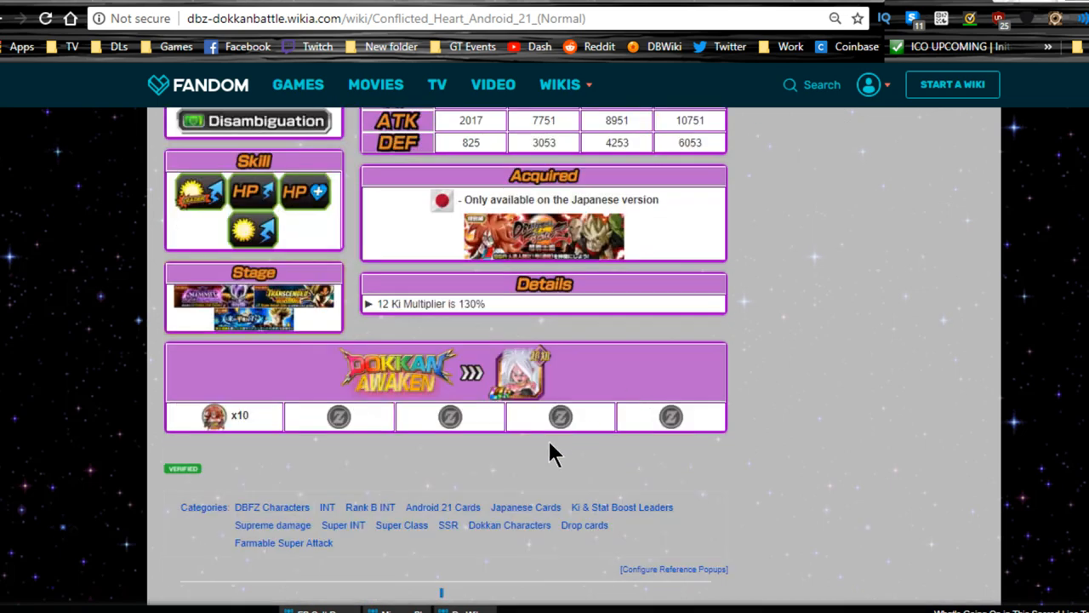
{"action": "left_click", "coordinate": [538, 382]}
{"action": "scroll", "coordinate": [581, 401], "scroll_direction": "down", "scroll_amount": 2}
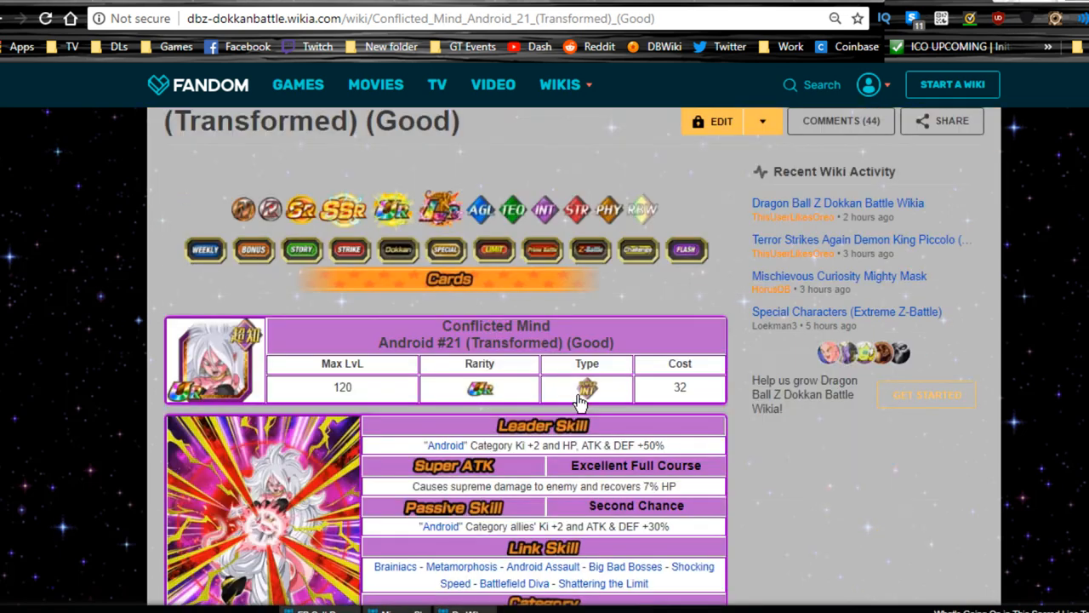
{"action": "scroll", "coordinate": [580, 401], "scroll_direction": "down", "scroll_amount": 2}
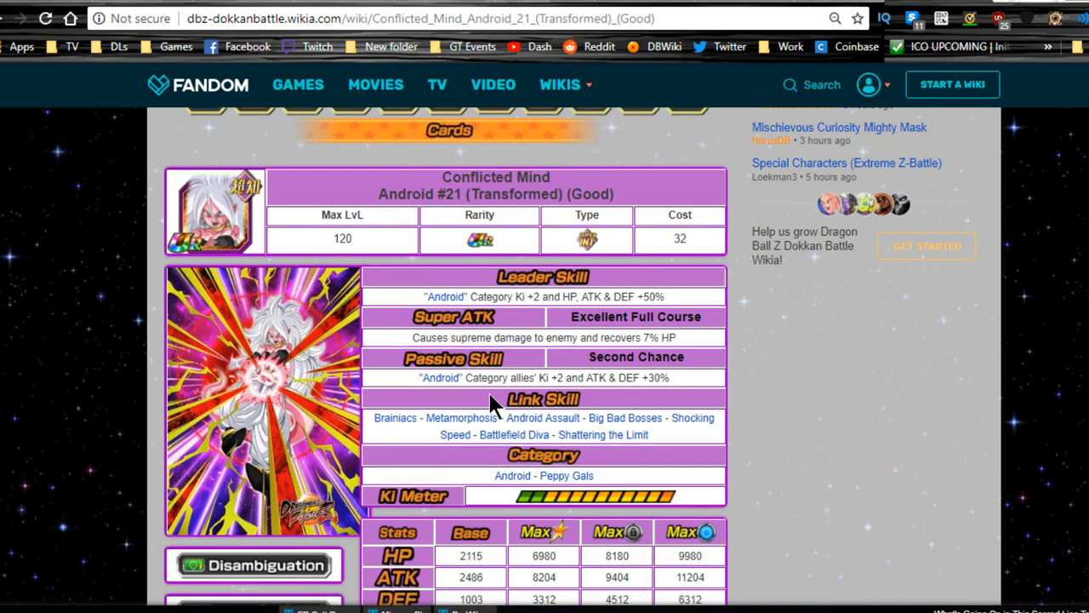
Highlight and review the Conflicted Mind Android #21 card's Passive Skill description line.
{"action": "triple_click", "coordinate": [520, 377]}
{"action": "left_click", "coordinate": [521, 378]}
{"action": "triple_click", "coordinate": [630, 377]}
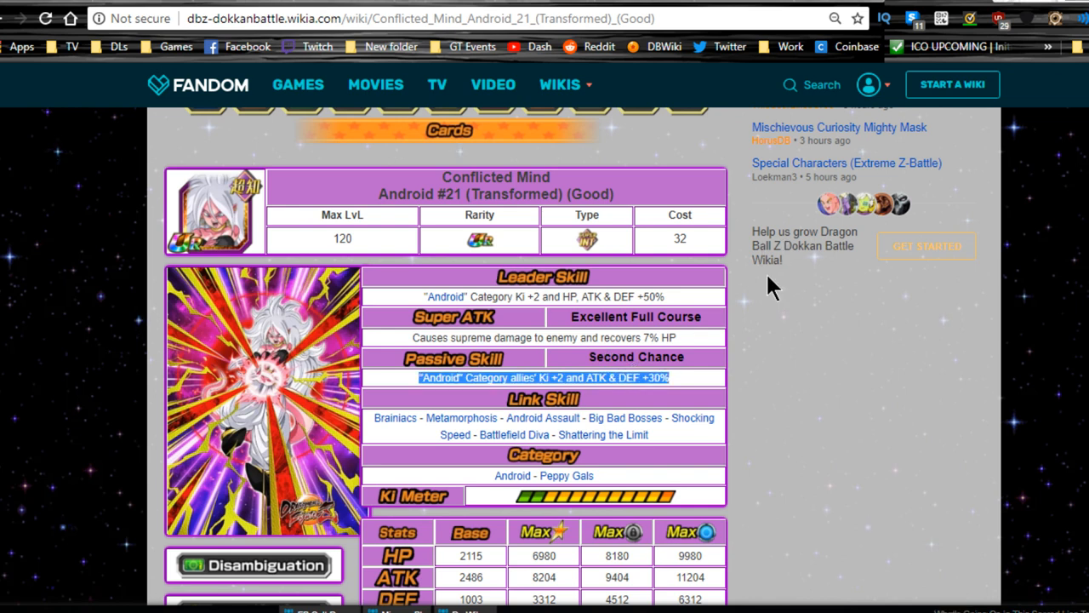
{"action": "left_click", "coordinate": [771, 305]}
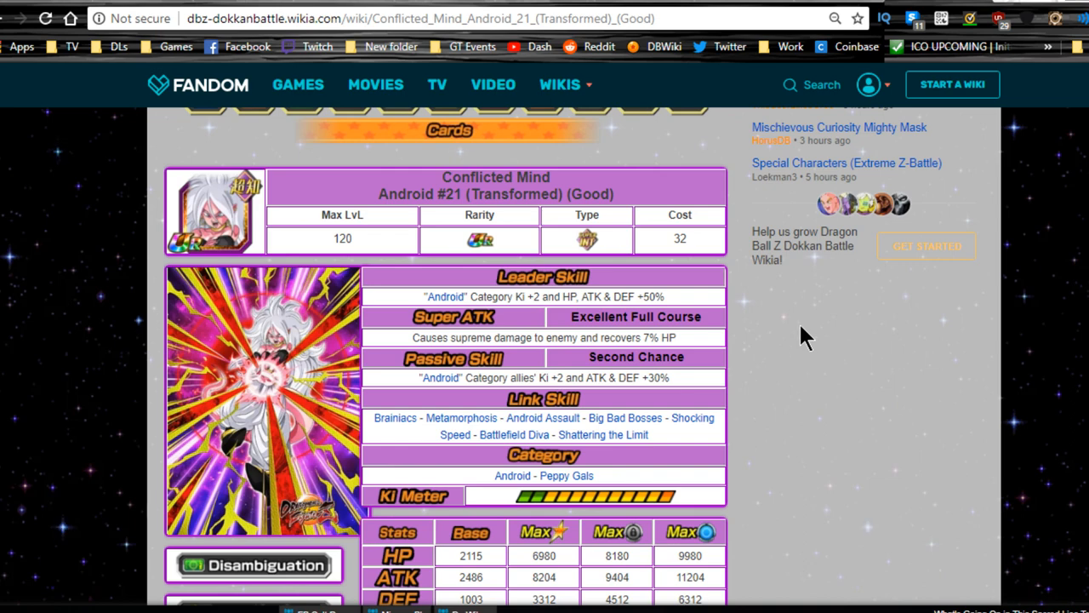
{"action": "scroll", "coordinate": [798, 321], "scroll_direction": "down", "scroll_amount": 2}
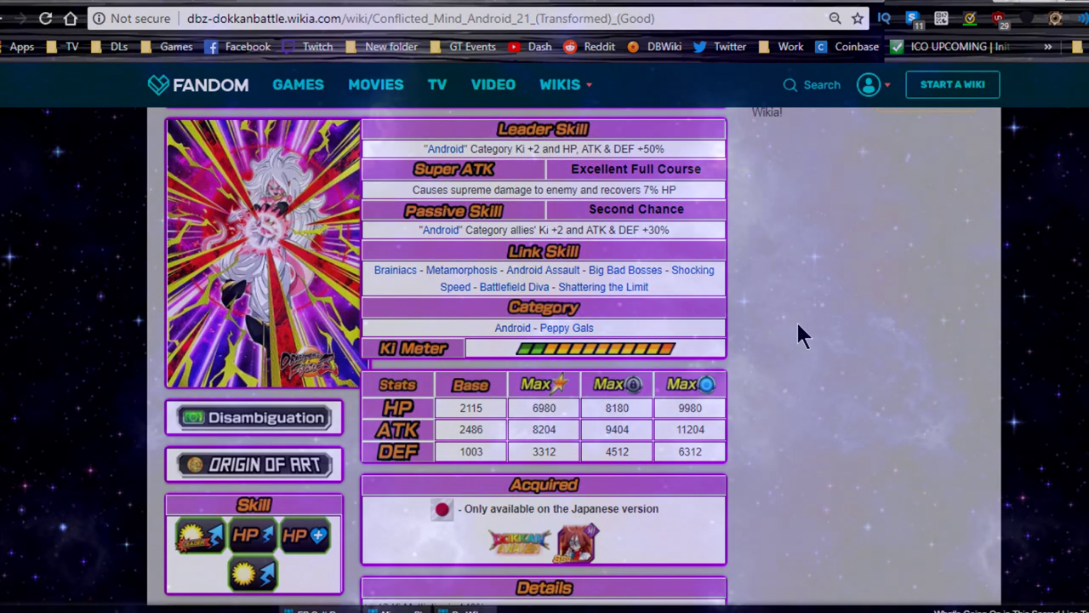
{"action": "scroll", "coordinate": [798, 332], "scroll_direction": "down", "scroll_amount": 2}
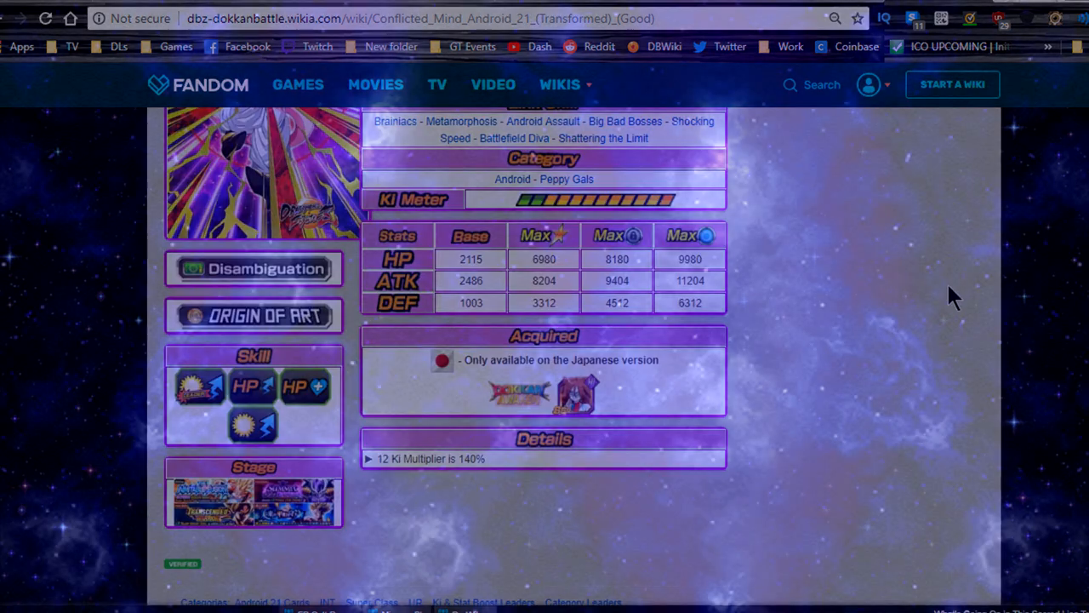